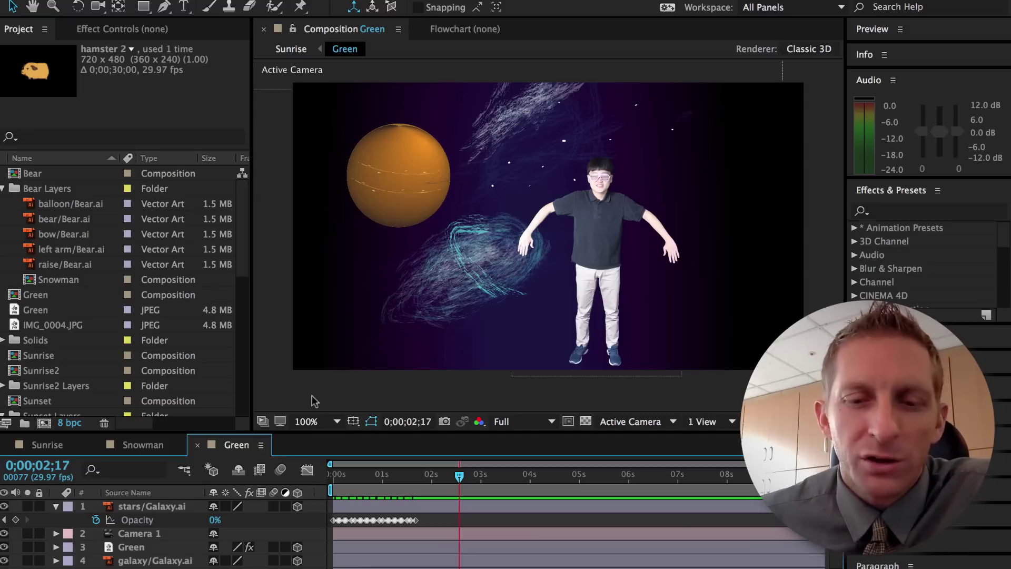
Create a new 1280×720, 29.97 fps, 25 s composition named Z Planet
{"action": "key", "text": "super+n"}
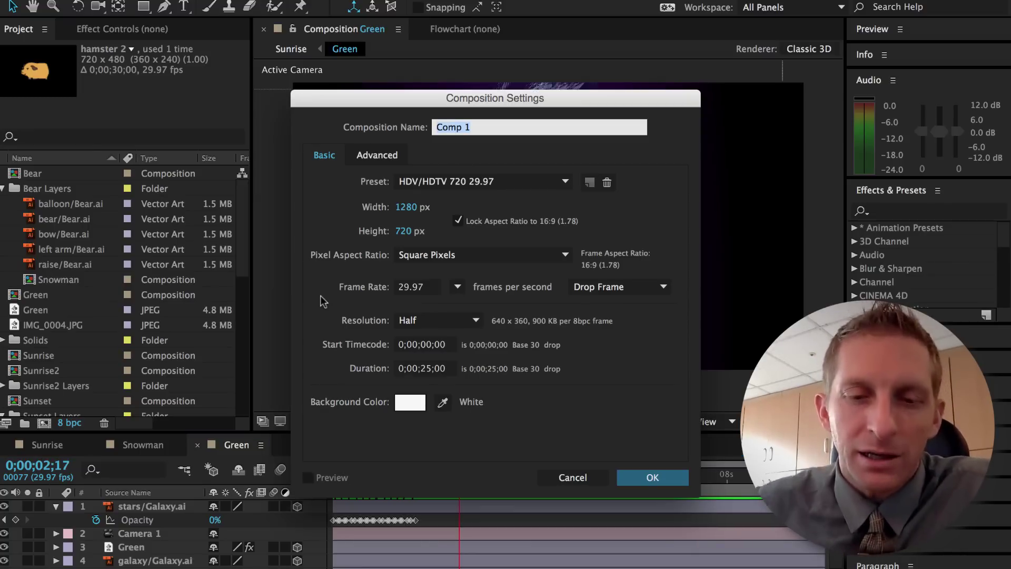
{"action": "key", "text": "Left"}
{"action": "type", "text": "z"}
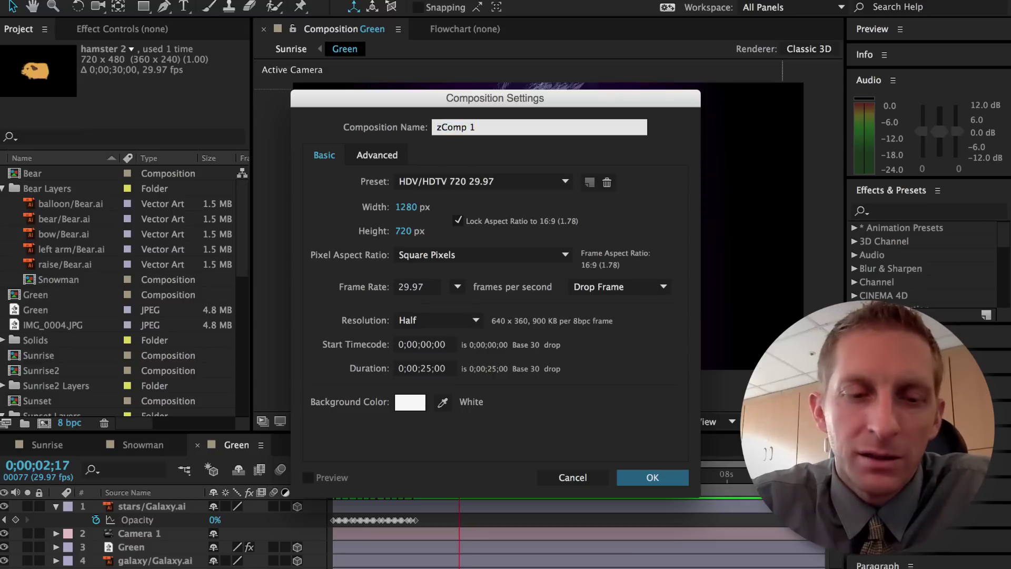
{"action": "key", "text": "super+a"}
{"action": "type", "text": "Z"}
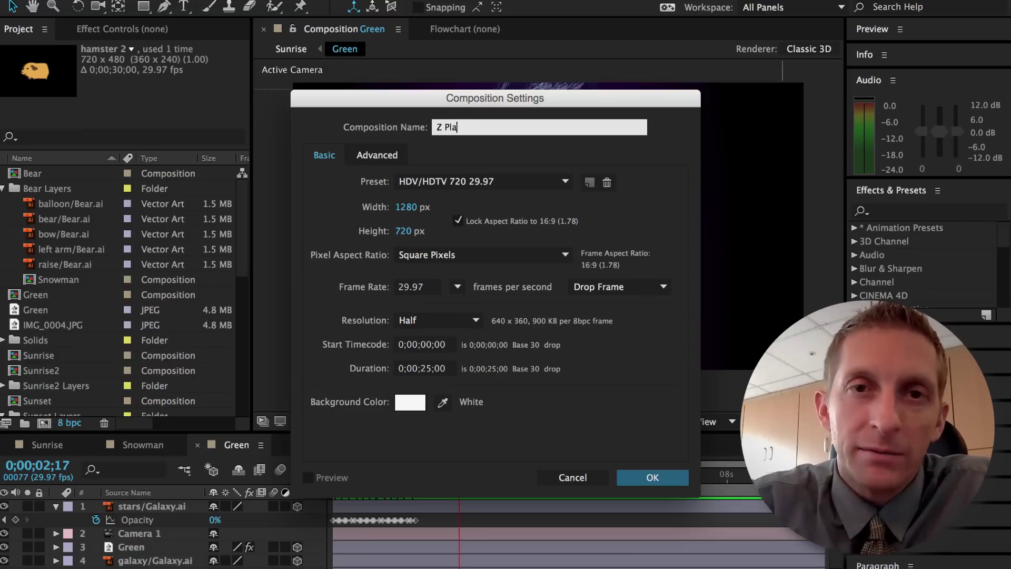
{"action": "key", "text": "Return"}
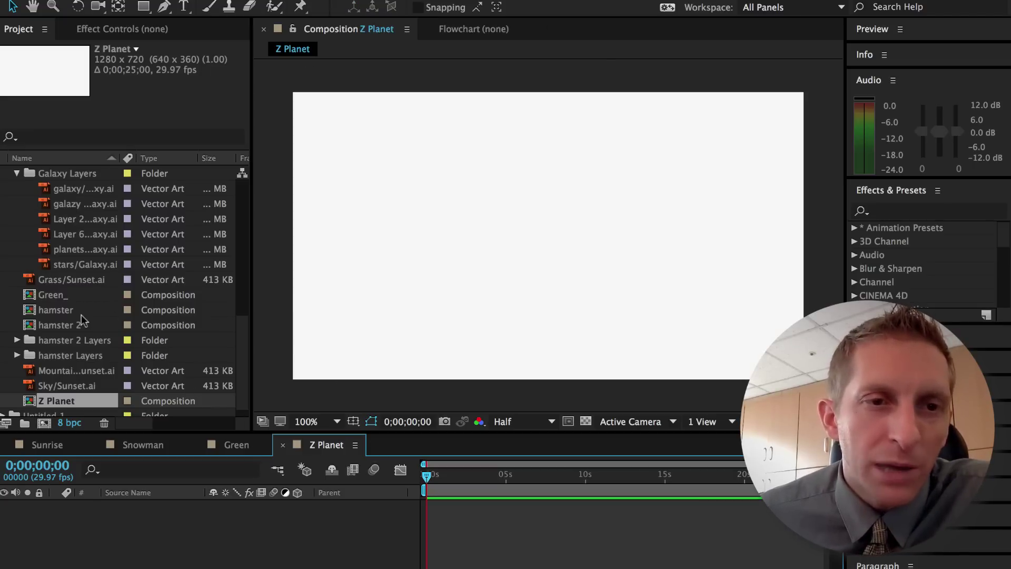
Add planets/Galaxy.ai to the Z Planet timeline and drag the orange planet near the frame's bottom
{"action": "scroll", "coordinate": [81, 316], "scroll_direction": "down", "scroll_amount": 1}
{"action": "scroll", "coordinate": [75, 341], "scroll_direction": "up", "scroll_amount": 5}
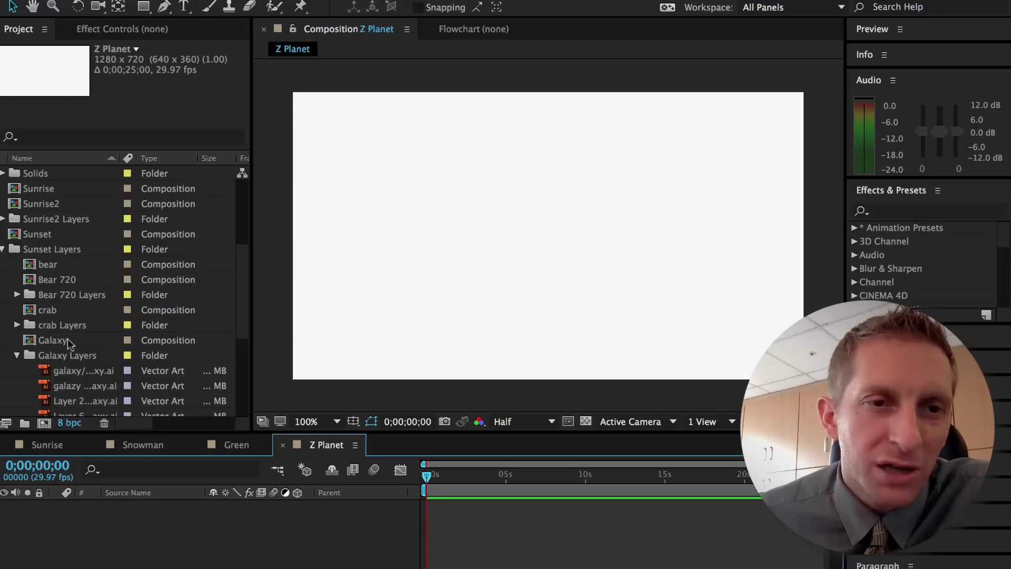
{"action": "scroll", "coordinate": [32, 362], "scroll_direction": "down", "scroll_amount": 1}
{"action": "scroll", "coordinate": [50, 355], "scroll_direction": "down", "scroll_amount": 1}
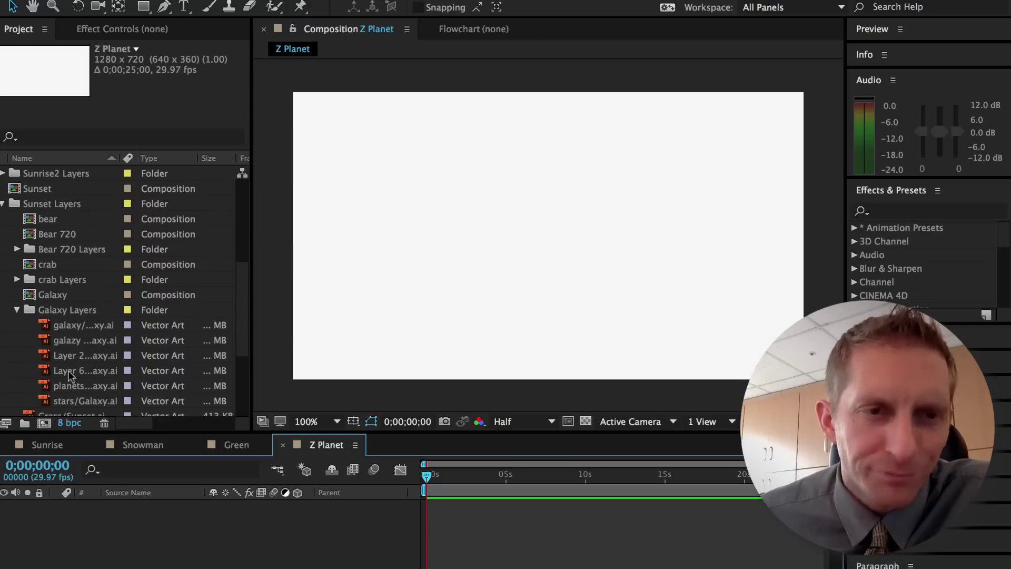
{"action": "left_click", "coordinate": [73, 387]}
{"action": "left_click_drag", "start_coordinate": [71, 389], "coordinate": [100, 511]}
{"action": "left_click_drag", "start_coordinate": [450, 151], "coordinate": [545, 345]}
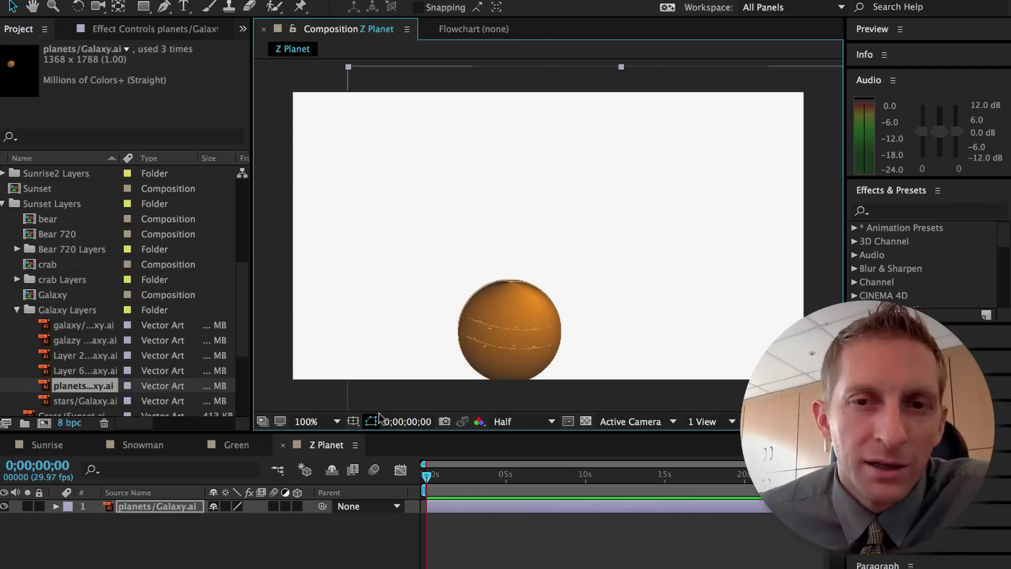
{"action": "mouse_move", "coordinate": [533, 335]}
{"action": "left_mouse_down"}
{"action": "mouse_move", "coordinate": [519, 322]}
{"action": "mouse_move", "coordinate": [535, 336]}
{"action": "left_mouse_up"}
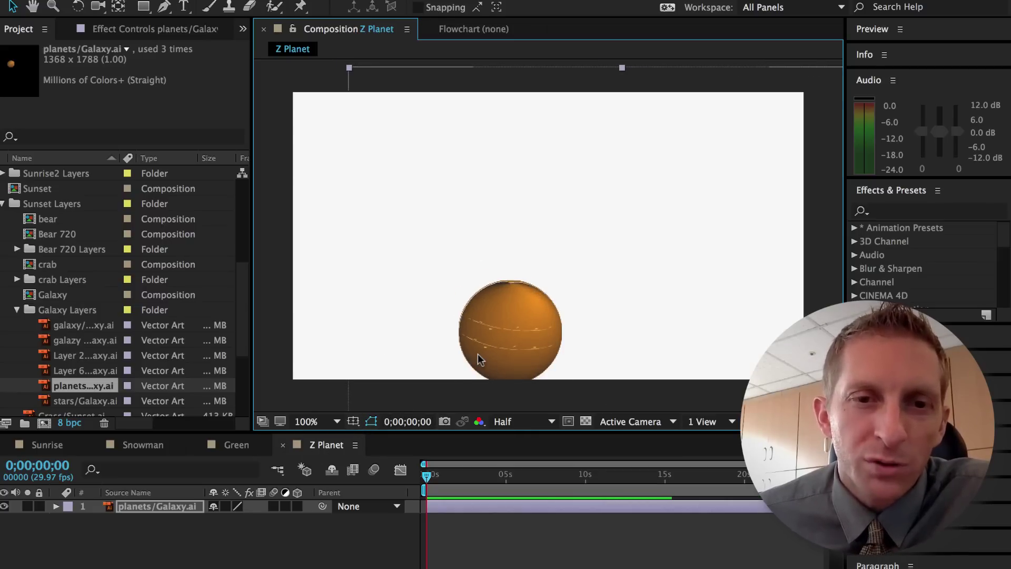
Drag Z Planet into the Green timeline as its top layer, then switch back to Z Planet
{"action": "left_click", "coordinate": [237, 445]}
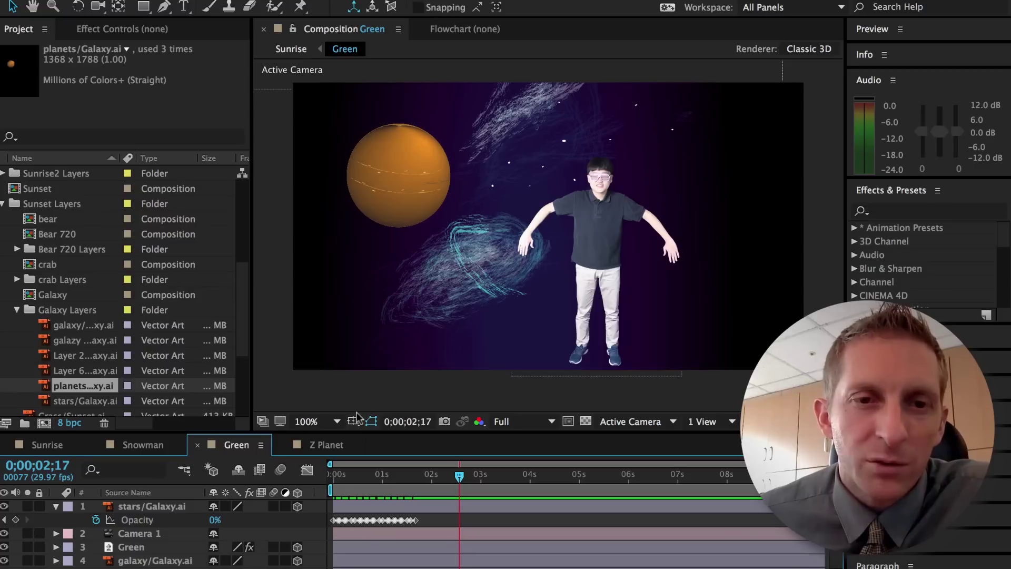
{"action": "scroll", "coordinate": [138, 310], "scroll_direction": "down", "scroll_amount": 4}
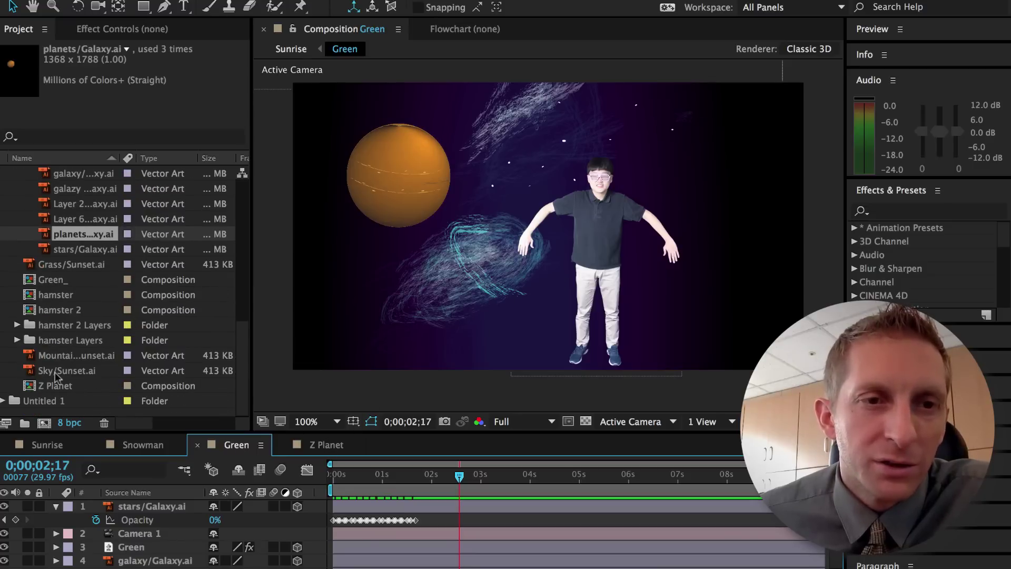
{"action": "left_click_drag", "start_coordinate": [55, 389], "coordinate": [120, 506]}
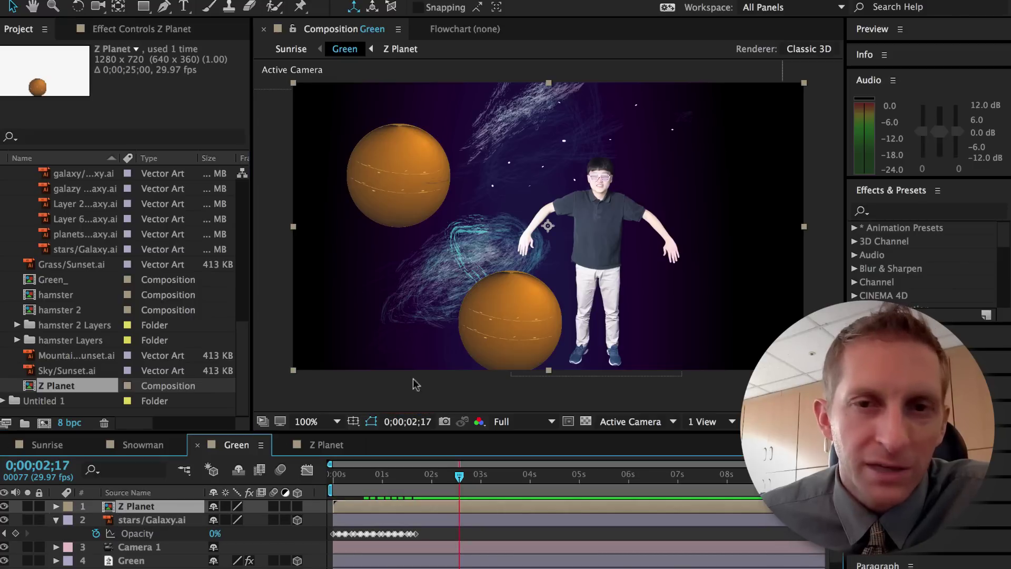
{"action": "left_click", "coordinate": [317, 447]}
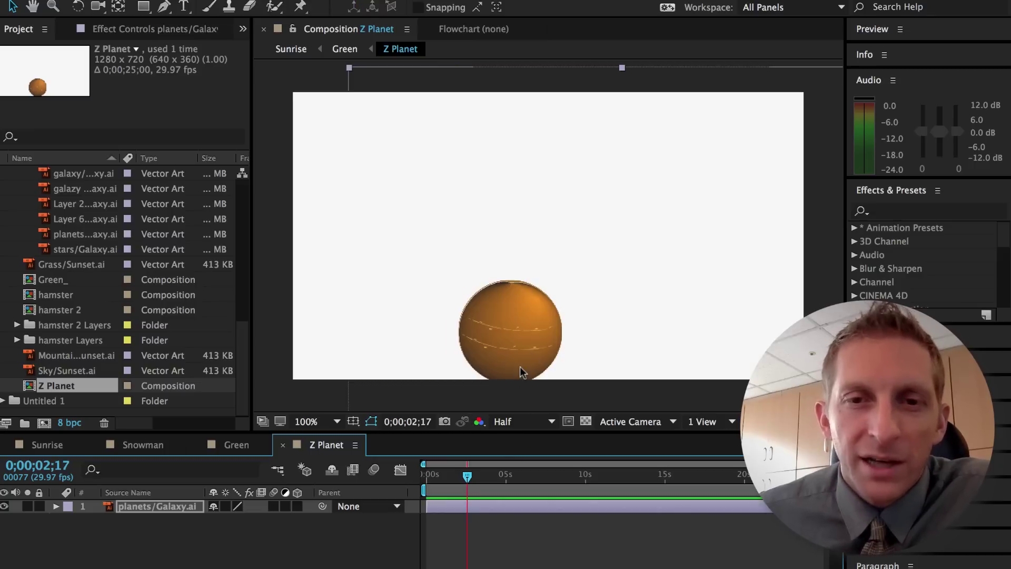
Keep preview at Half, set the 3D View to Top, and enable 3D Layer on planets/Galaxy.ai
{"action": "left_click", "coordinate": [524, 426]}
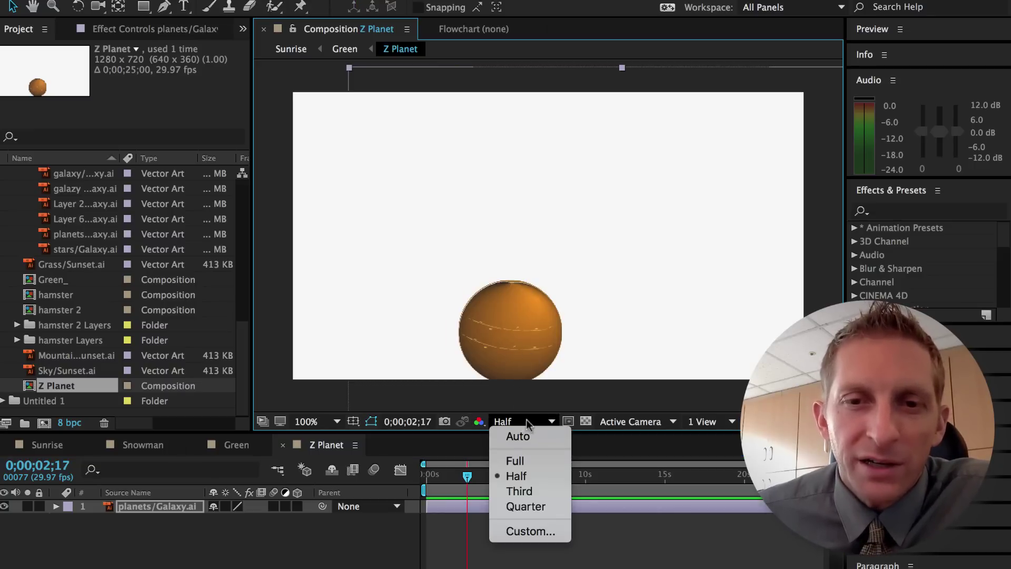
{"action": "left_click", "coordinate": [630, 425]}
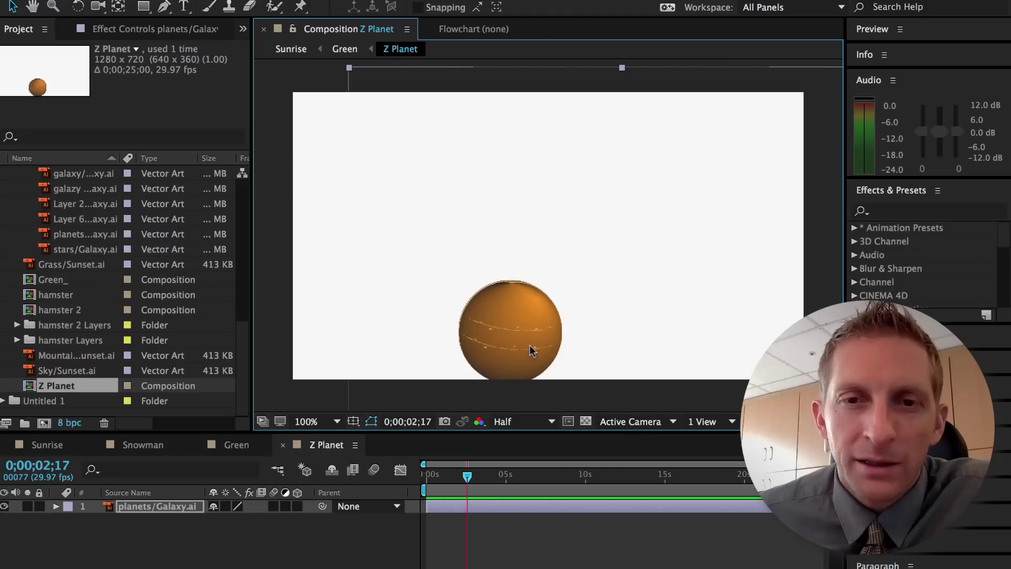
{"action": "left_click", "coordinate": [629, 427]}
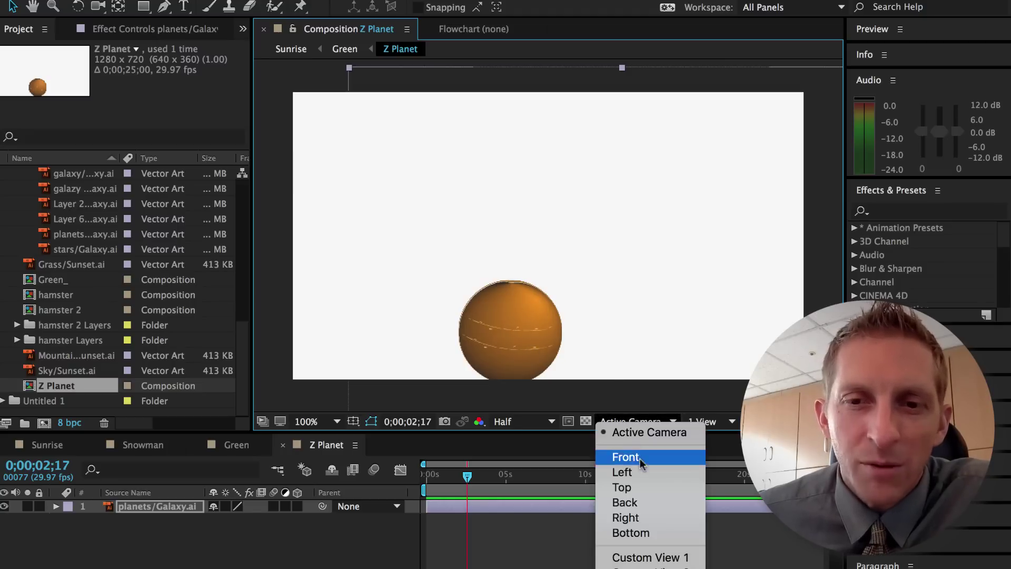
{"action": "left_click", "coordinate": [638, 489]}
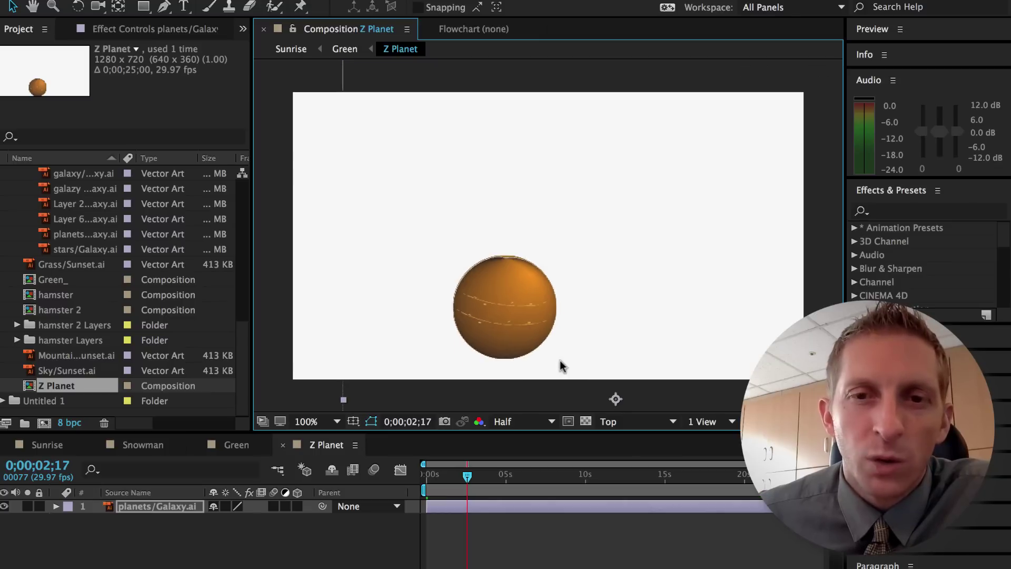
{"action": "left_click", "coordinate": [611, 421]}
{"action": "left_click", "coordinate": [530, 318]}
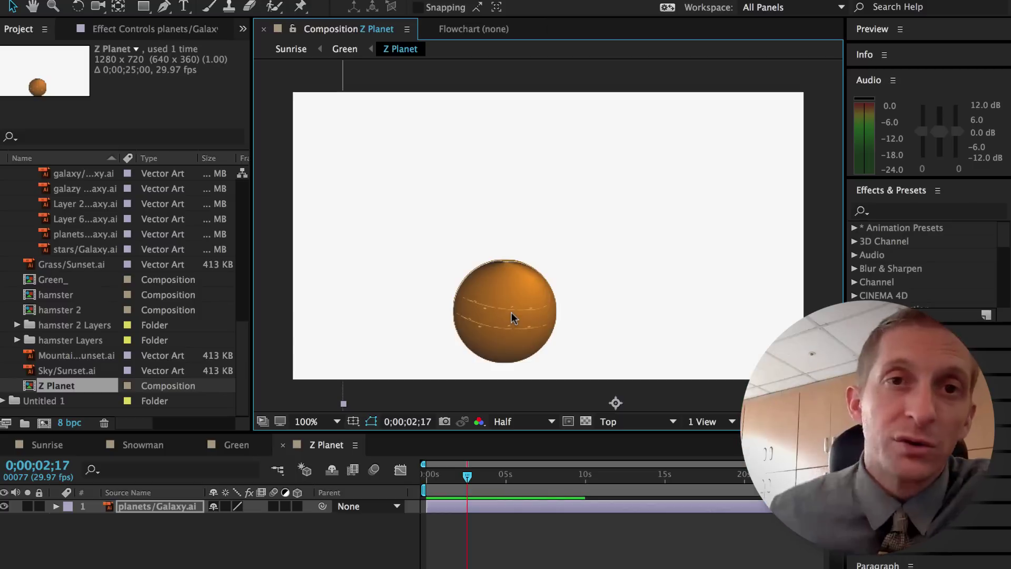
{"action": "left_click", "coordinate": [298, 506]}
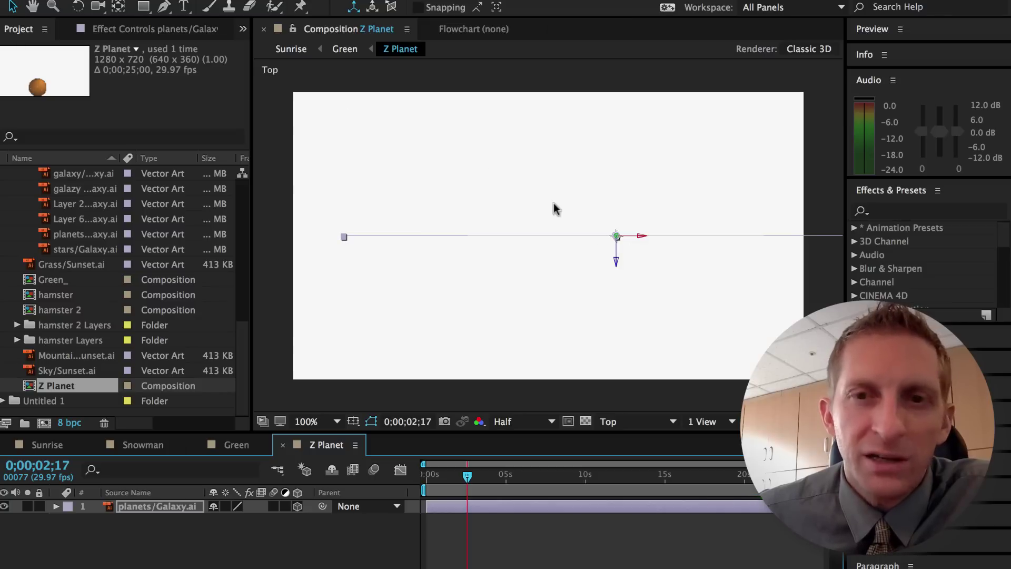
Drag the planet layer's Z-axis gizmo in the Top view to give it a new depth
{"action": "left_click_drag", "start_coordinate": [615, 236], "coordinate": [562, 348]}
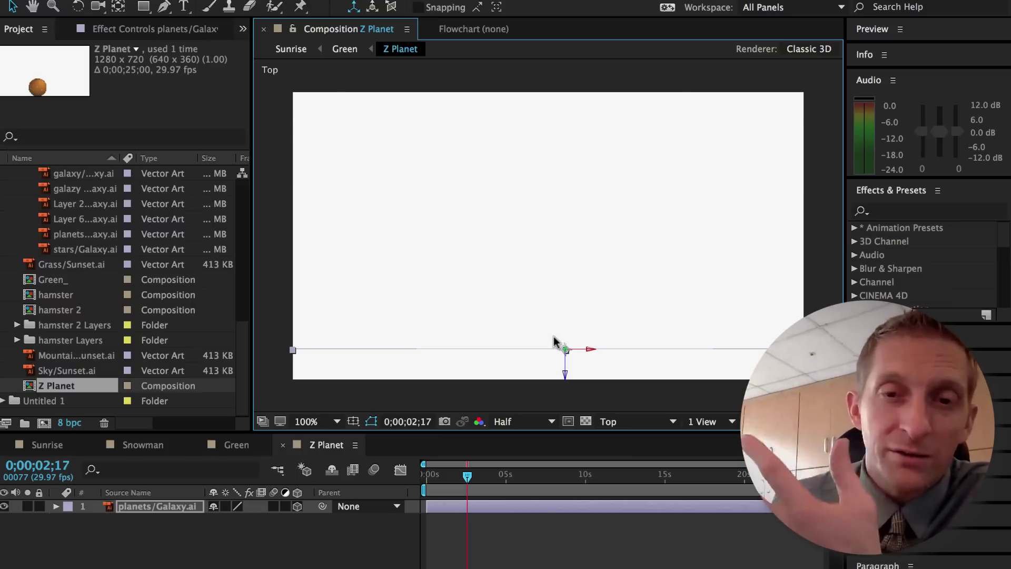
{"action": "left_click_drag", "start_coordinate": [562, 348], "coordinate": [552, 330]}
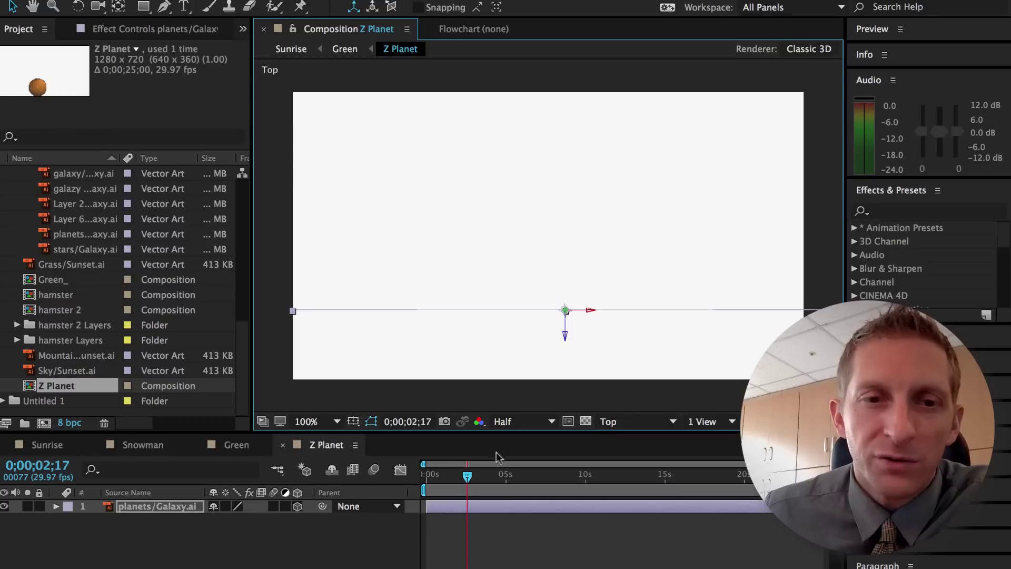
{"action": "left_click", "coordinate": [236, 445]}
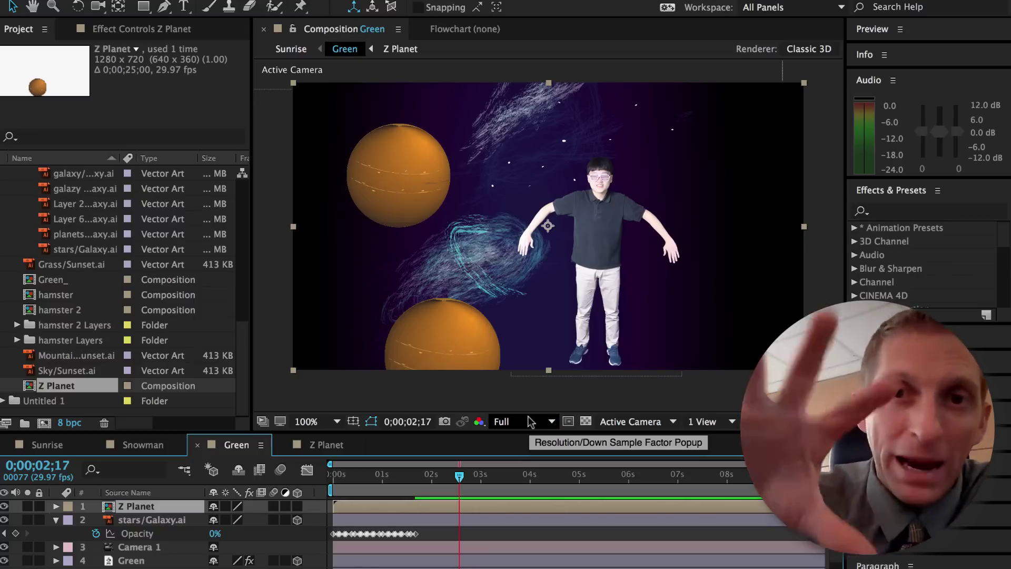
{"action": "left_click", "coordinate": [529, 421]}
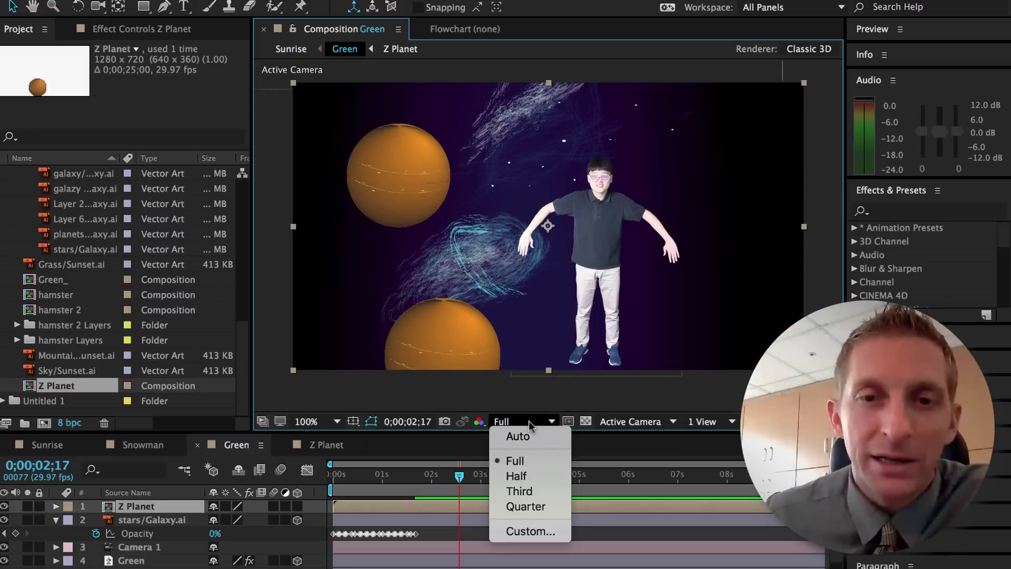
{"action": "left_click", "coordinate": [595, 432]}
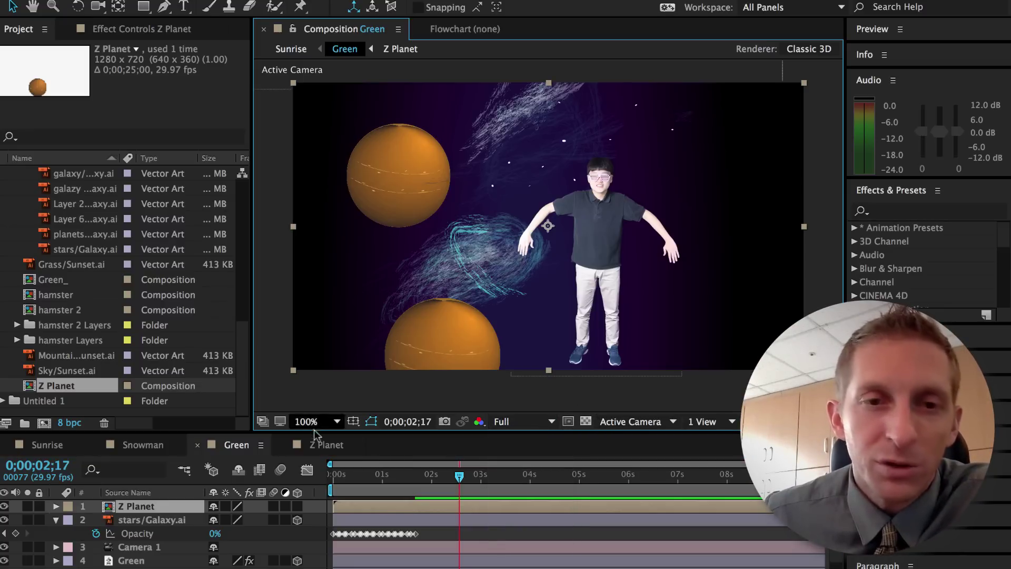
{"action": "left_click", "coordinate": [324, 444]}
Switch the 3D View to Active Camera and drag the planet up into full view
{"action": "left_click", "coordinate": [629, 421]}
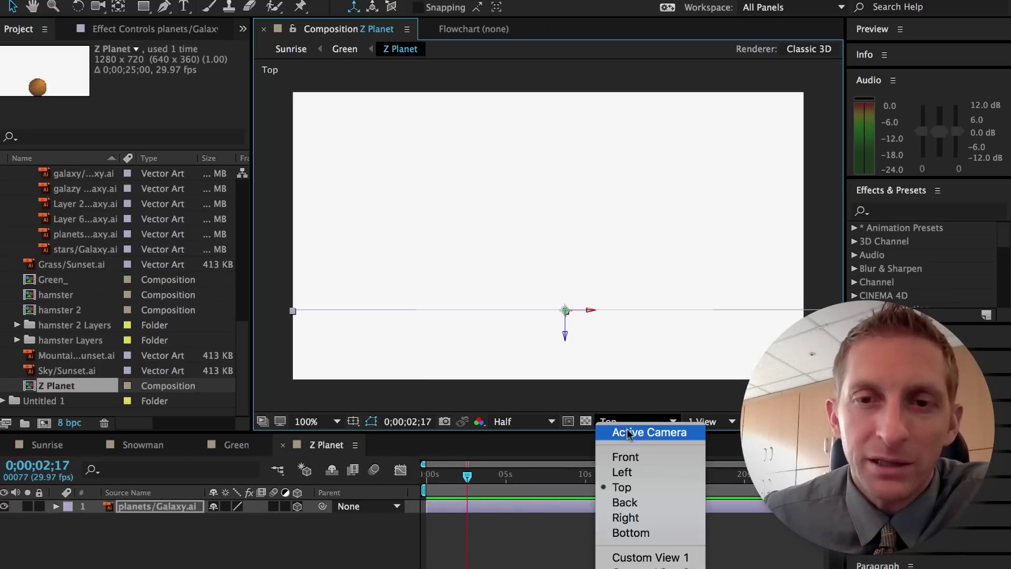
{"action": "left_click", "coordinate": [631, 433]}
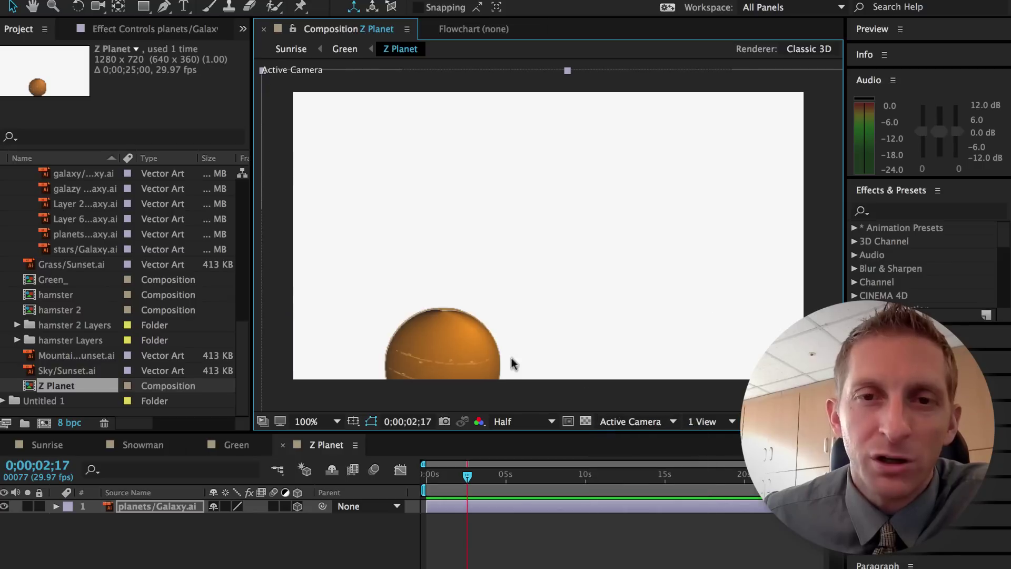
{"action": "mouse_move", "coordinate": [488, 298]}
{"action": "left_mouse_down"}
{"action": "mouse_move", "coordinate": [494, 281]}
{"action": "mouse_move", "coordinate": [482, 295]}
{"action": "left_mouse_up"}
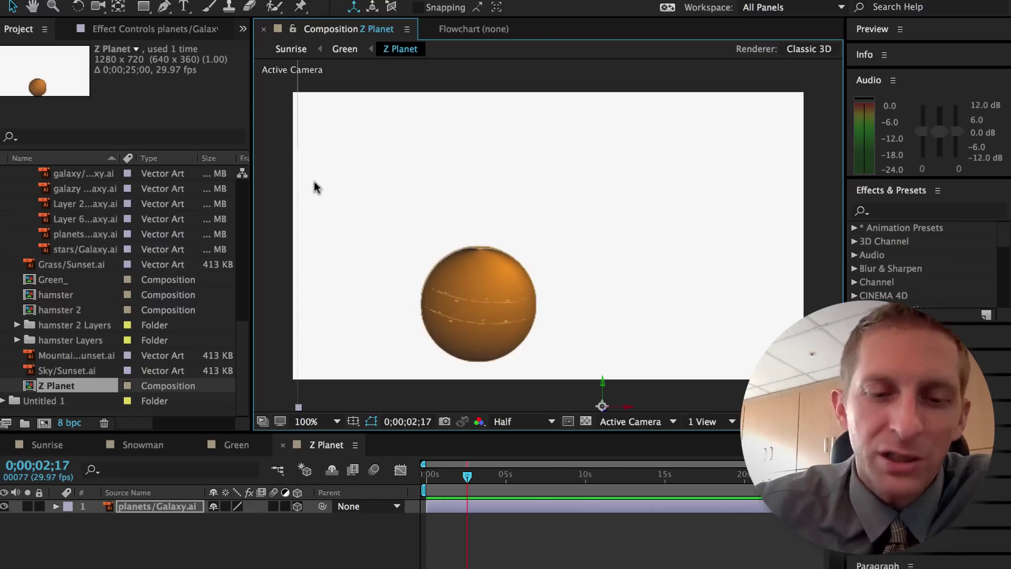
Add a 50mm Two-Node camera named z, return to frame 0, and expand its properties
{"action": "key", "text": "super+alt+shift+c"}
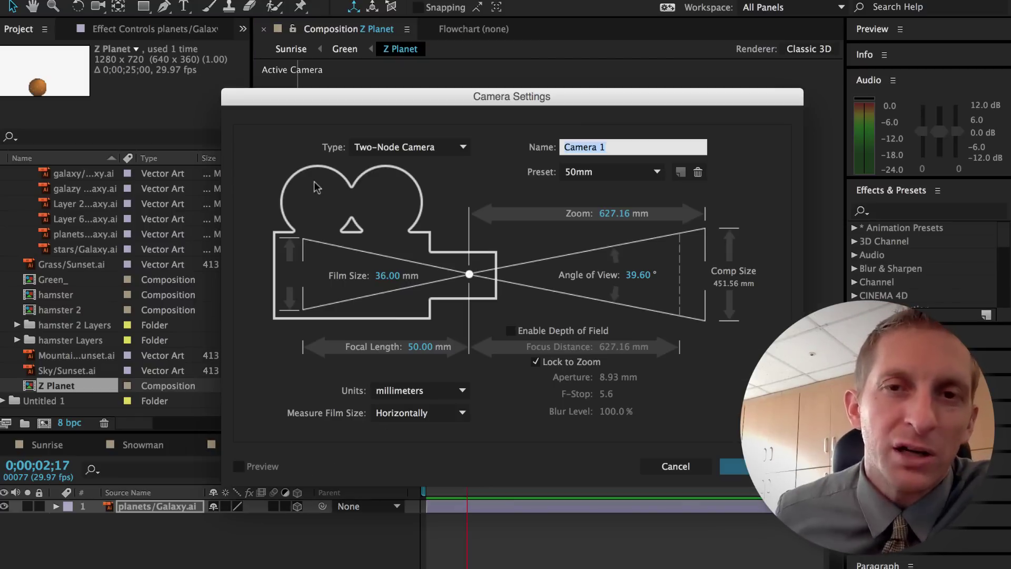
{"action": "type", "text": "z"}
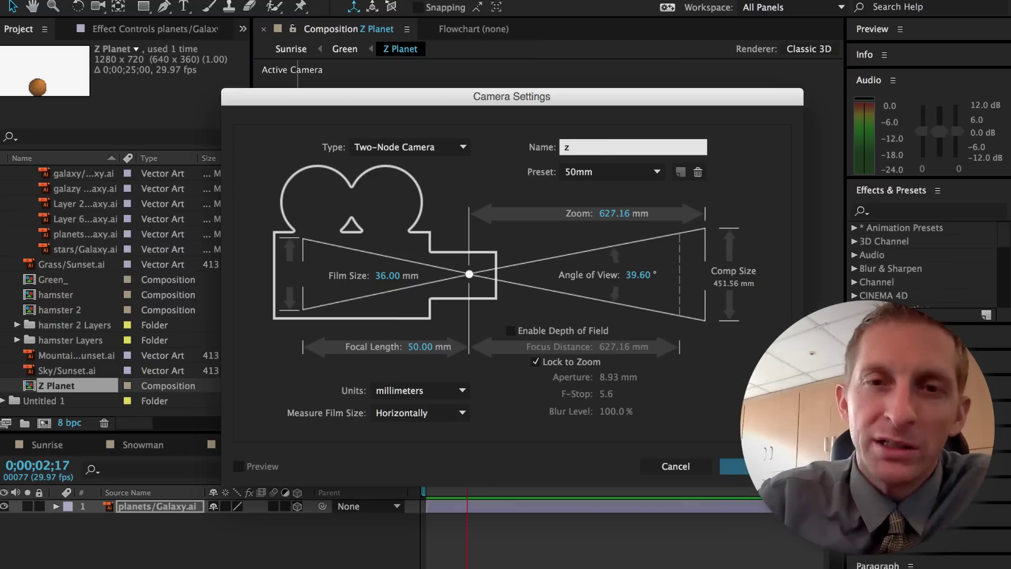
{"action": "key", "text": "Return"}
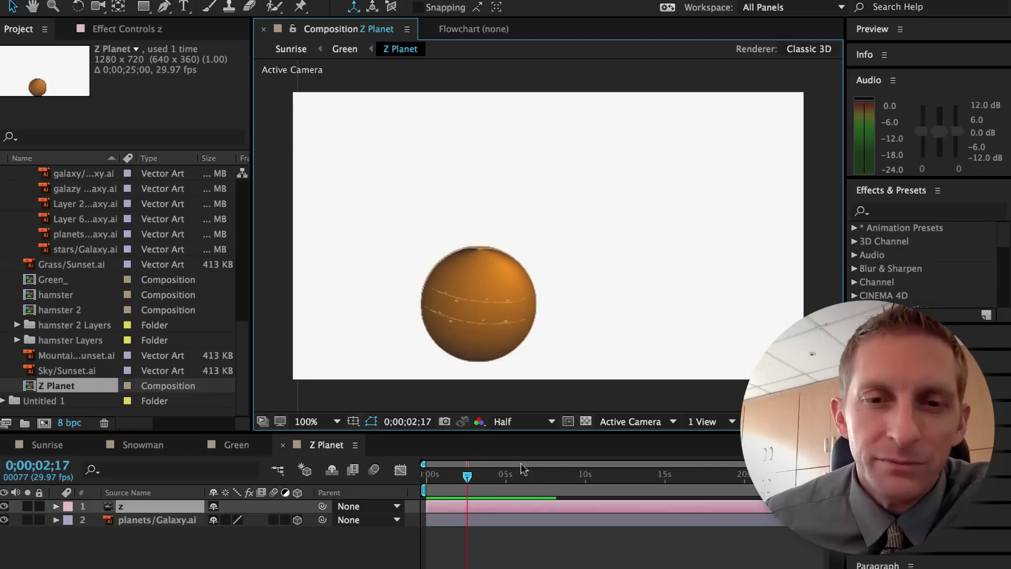
{"action": "left_click_drag", "start_coordinate": [468, 476], "coordinate": [427, 482]}
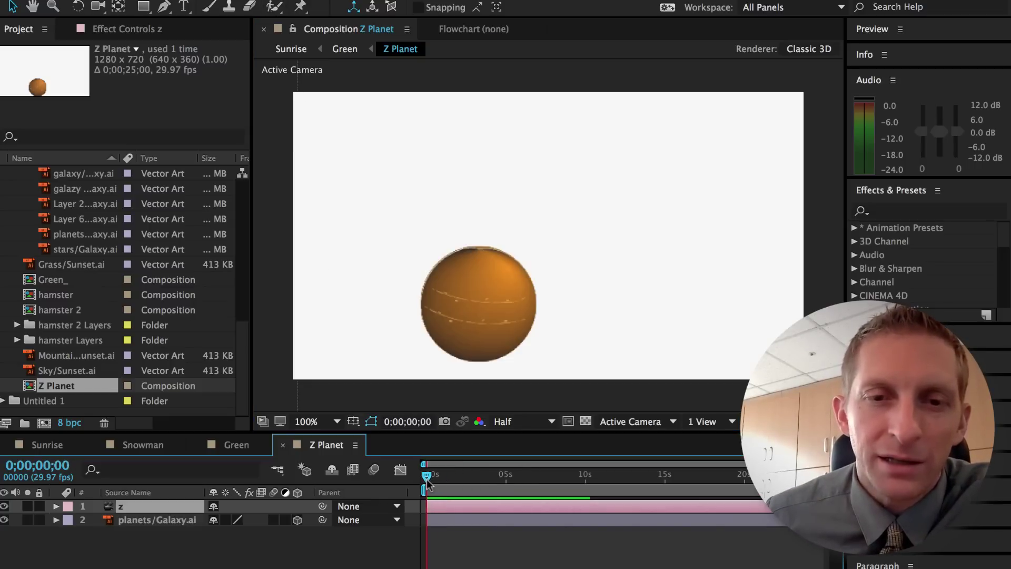
{"action": "left_click", "coordinate": [56, 506]}
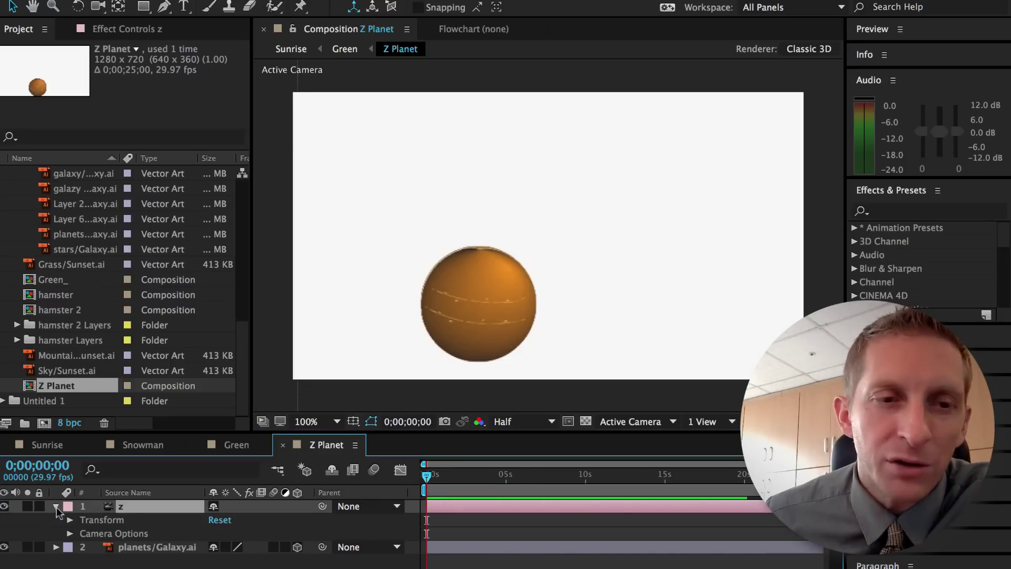
Set keyframes on the z camera's Point of Interest and Position at 0 s
{"action": "left_click", "coordinate": [70, 520]}
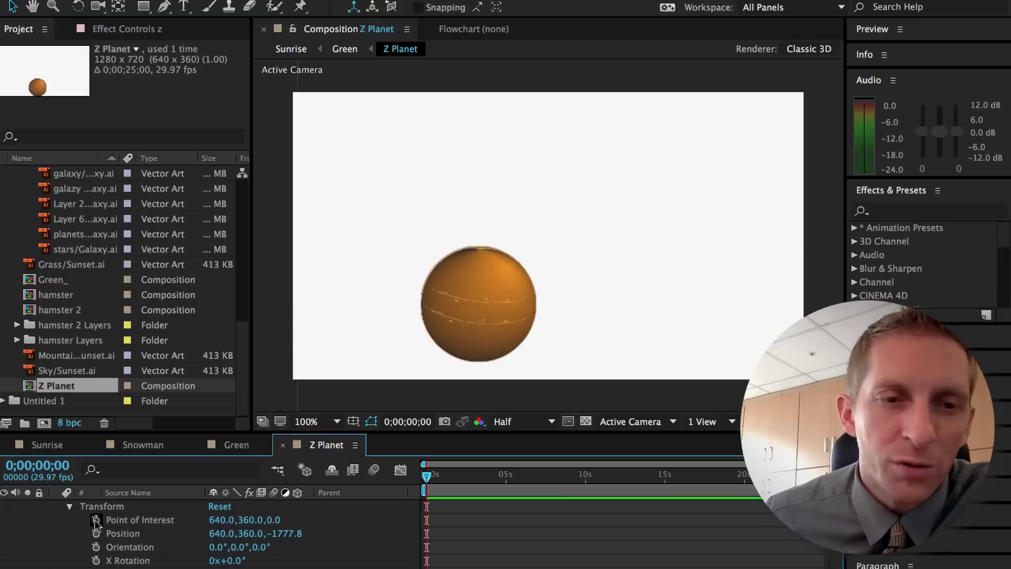
{"action": "left_click", "coordinate": [96, 519]}
{"action": "left_click", "coordinate": [95, 533]}
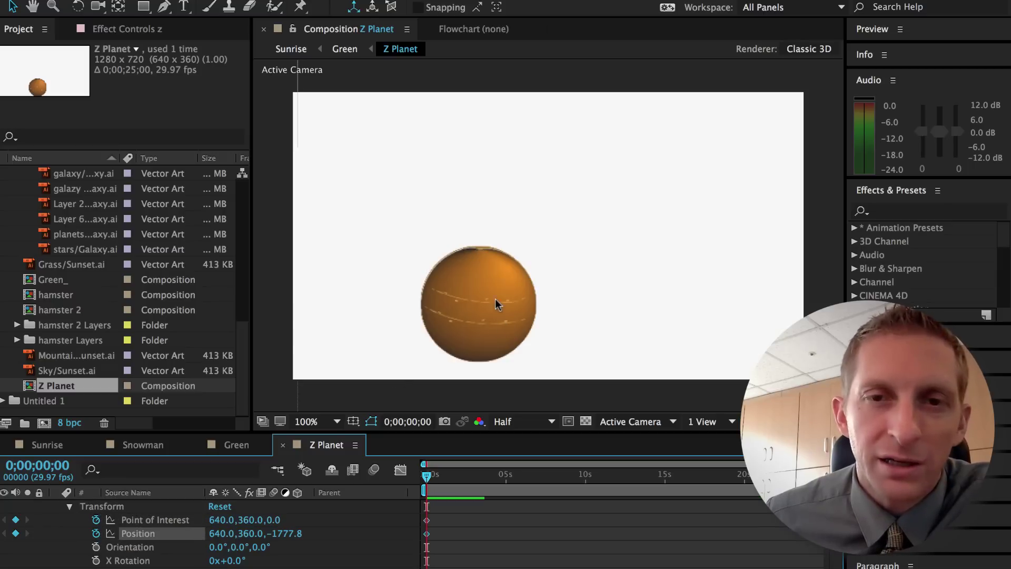
With Track Z Camera at about 5 s, dolly the camera forward past the planet, then scrub back
{"action": "left_click", "coordinate": [105, 7]}
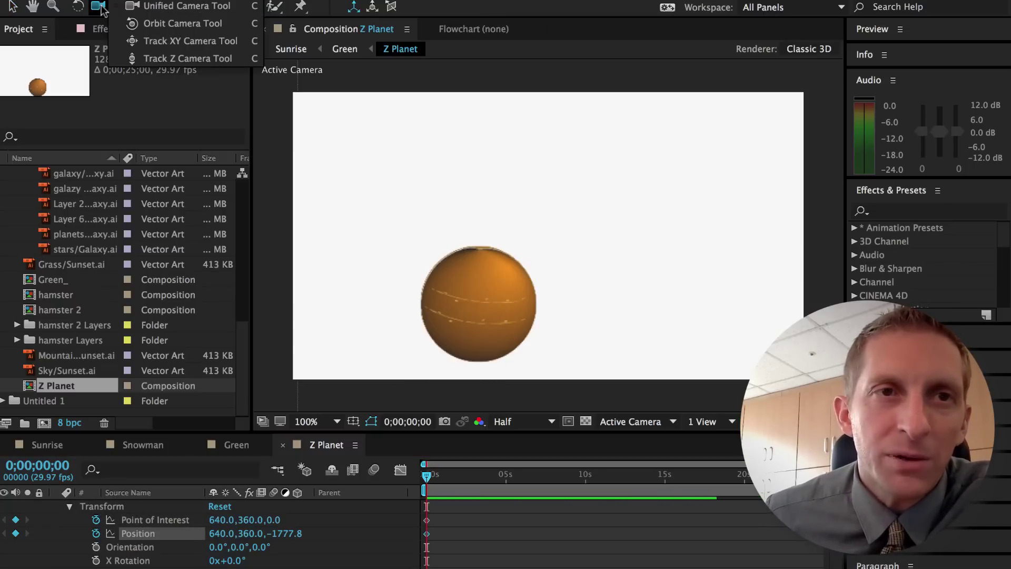
{"action": "left_click", "coordinate": [183, 59]}
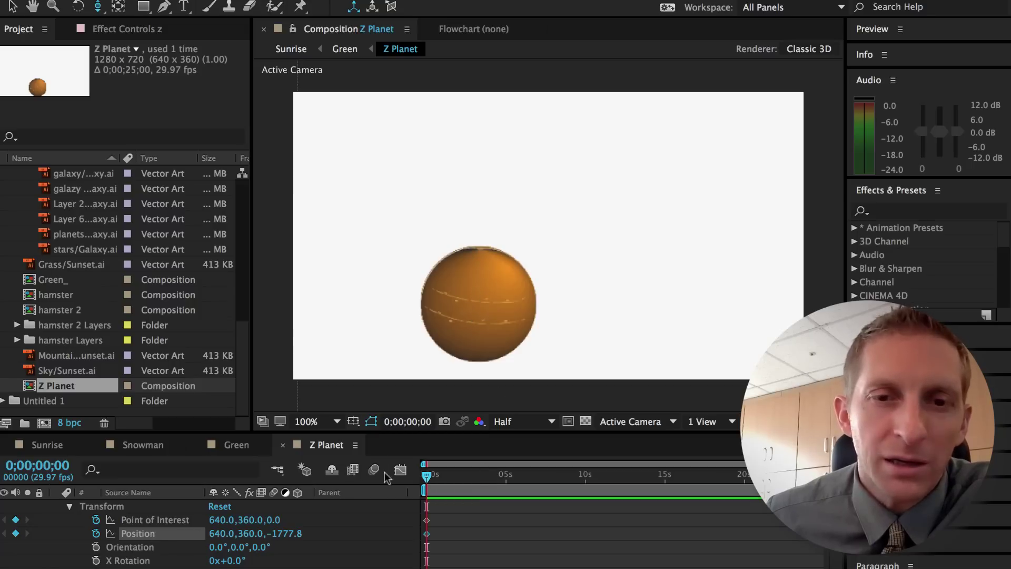
{"action": "left_click_drag", "start_coordinate": [436, 477], "coordinate": [507, 476]}
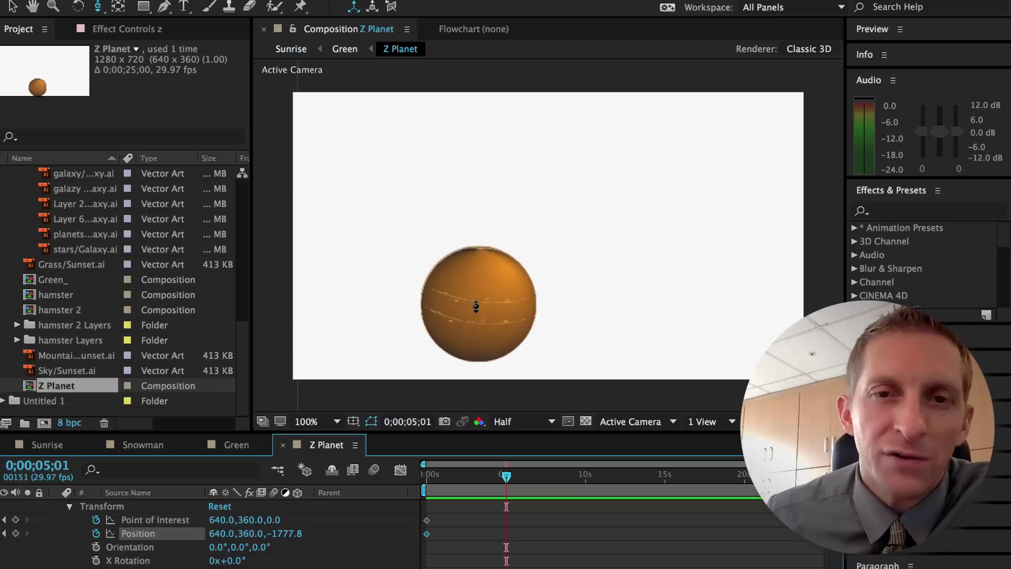
{"action": "left_click_drag", "start_coordinate": [475, 306], "coordinate": [545, 118]}
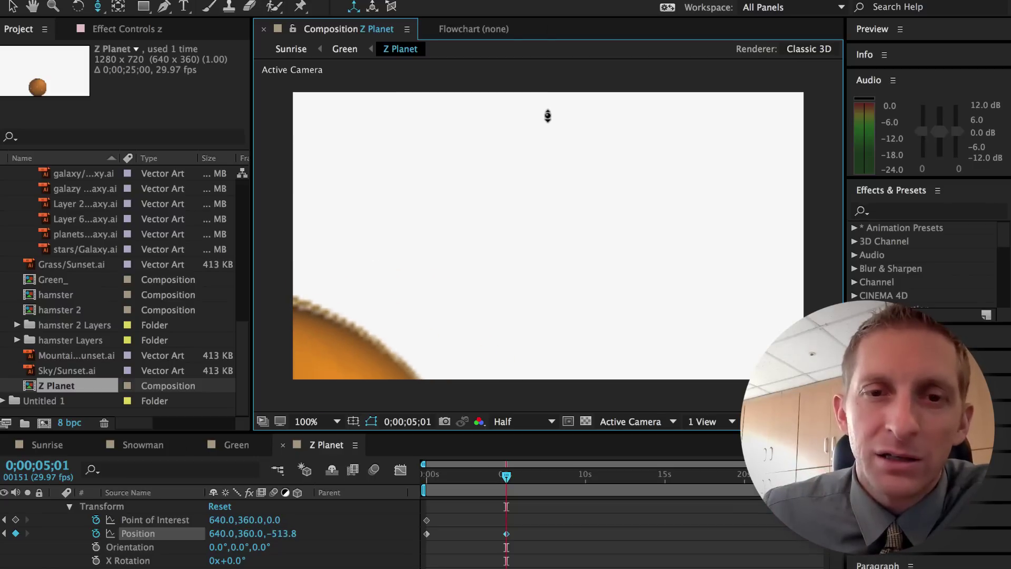
{"action": "left_click_drag", "start_coordinate": [548, 116], "coordinate": [553, 107]}
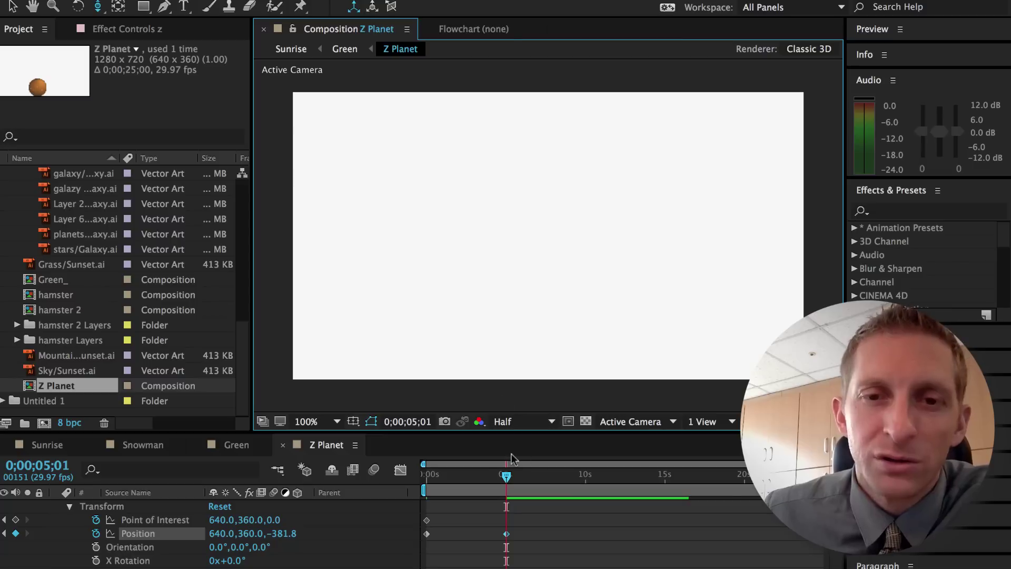
{"action": "left_click_drag", "start_coordinate": [499, 480], "coordinate": [425, 486]}
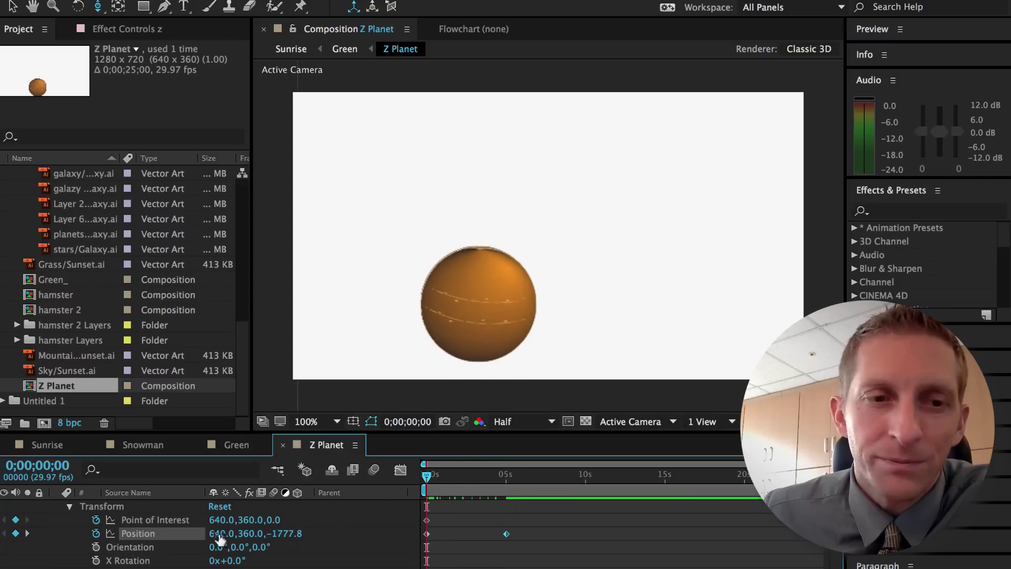
Select planets/Galaxy.ai and, with the Selection tool, move the planet up and right, then scrub
{"action": "left_click", "coordinate": [69, 507]}
{"action": "left_click", "coordinate": [130, 548]}
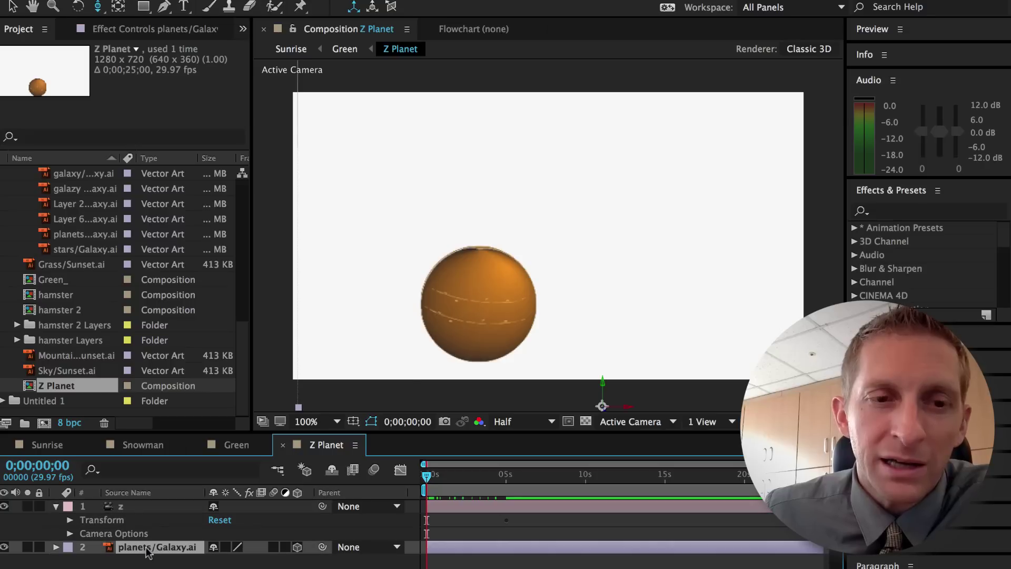
{"action": "key", "text": "v"}
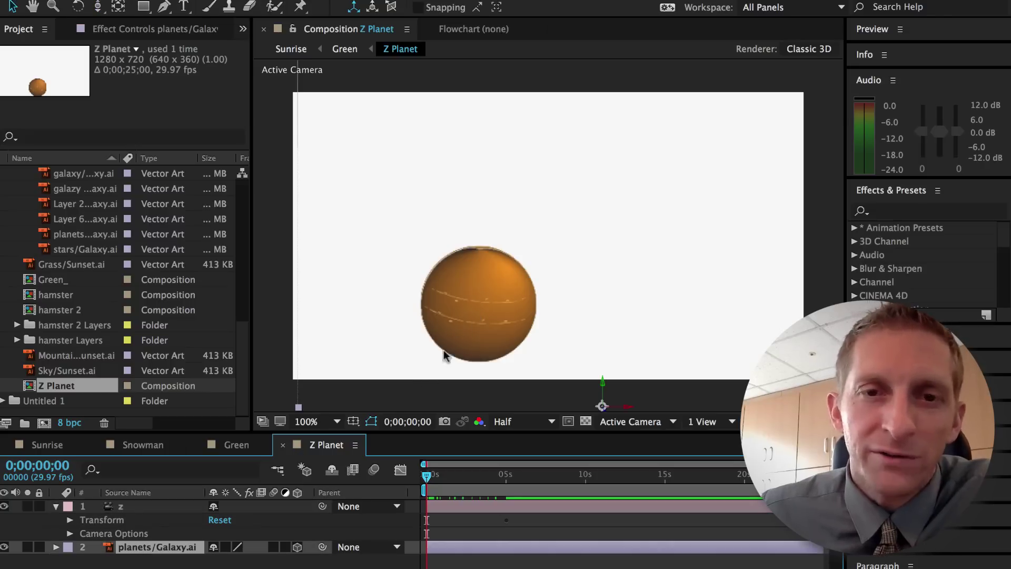
{"action": "left_click_drag", "start_coordinate": [463, 318], "coordinate": [535, 254]}
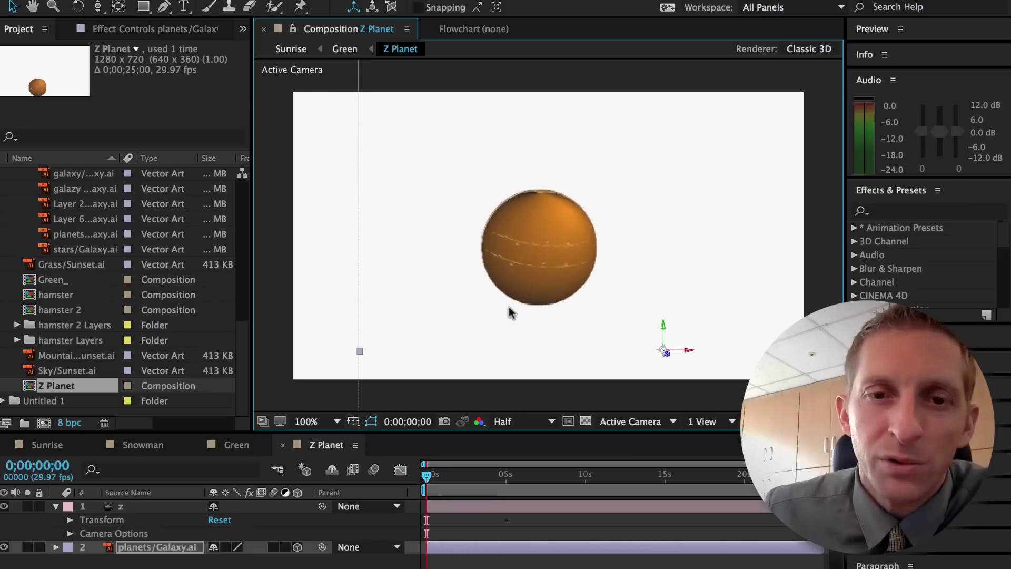
{"action": "mouse_move", "coordinate": [426, 477]}
{"action": "left_mouse_down"}
{"action": "mouse_move", "coordinate": [511, 468]}
{"action": "mouse_move", "coordinate": [436, 470]}
{"action": "left_mouse_up"}
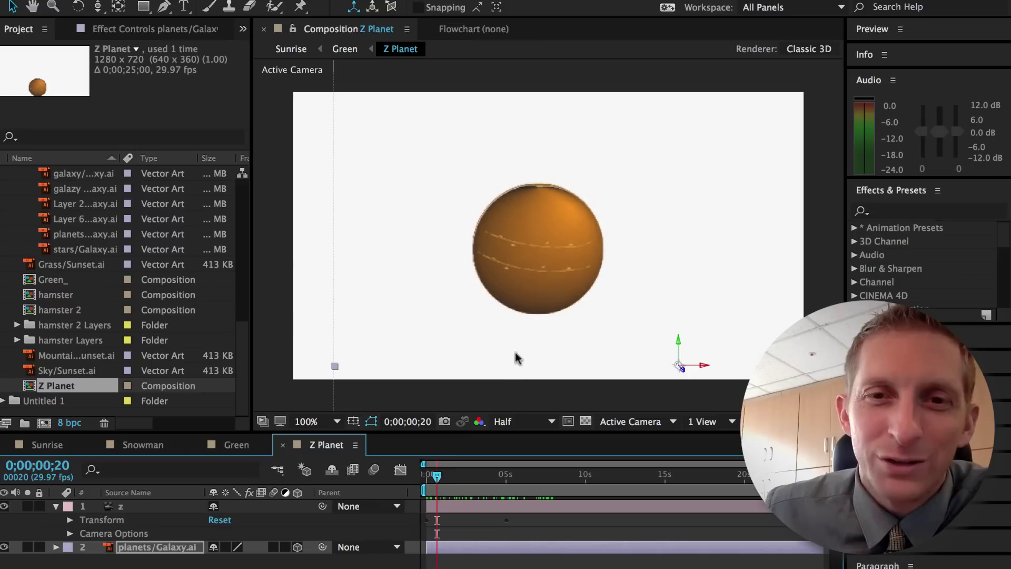
Shift the planet left and slightly down, preview the approach around 2 s, then go to Green
{"action": "left_click", "coordinate": [442, 316]}
{"action": "left_click_drag", "start_coordinate": [441, 316], "coordinate": [426, 338]}
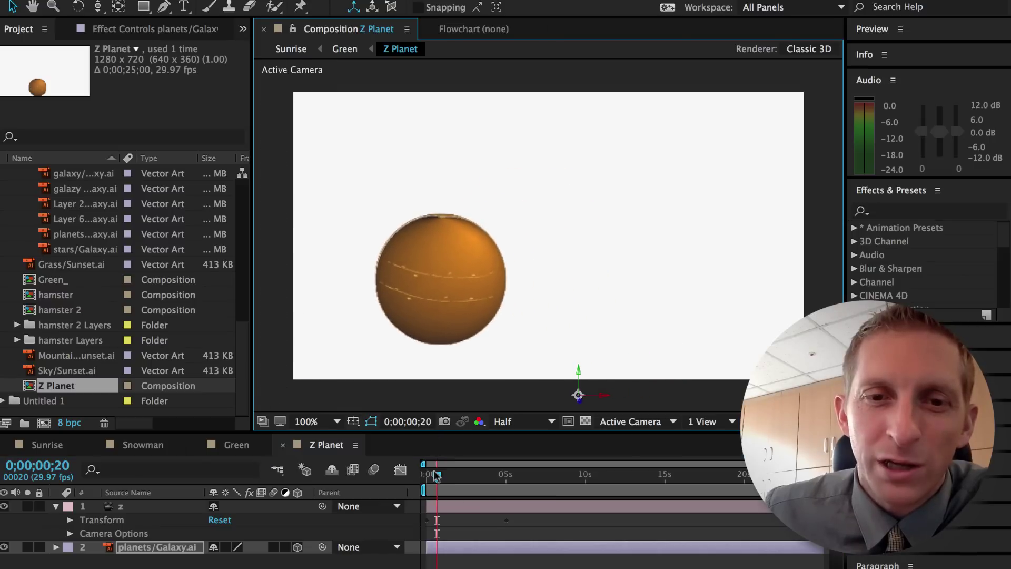
{"action": "left_click_drag", "start_coordinate": [437, 474], "coordinate": [454, 447]}
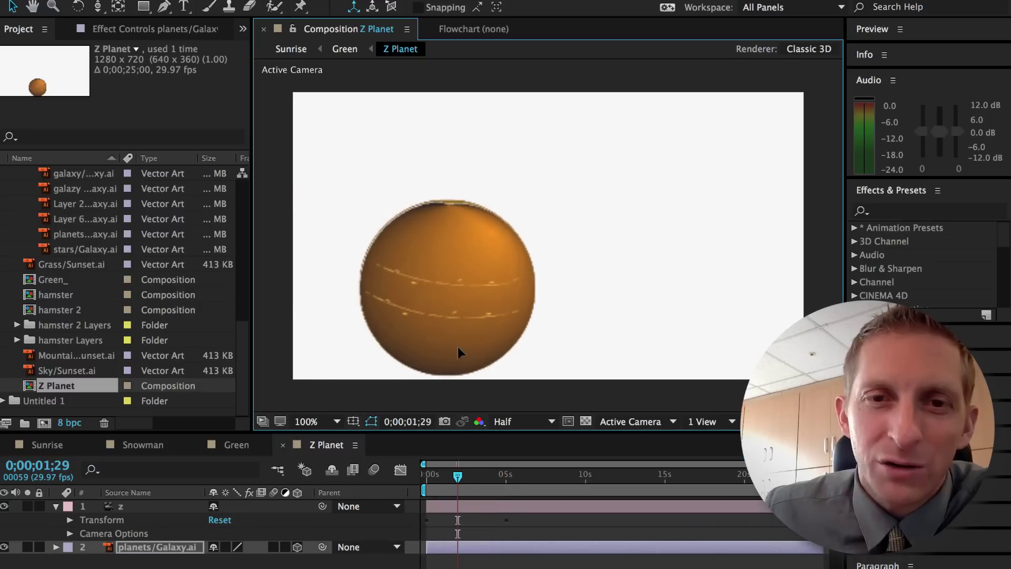
{"action": "left_click", "coordinate": [459, 477]}
{"action": "left_click_drag", "start_coordinate": [460, 477], "coordinate": [426, 472]}
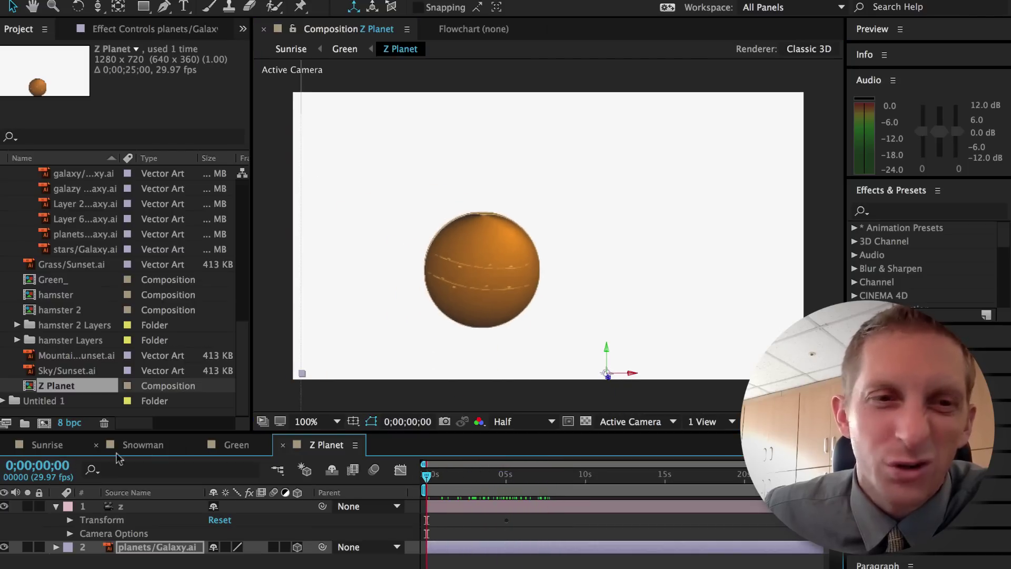
{"action": "left_click", "coordinate": [47, 448]}
{"action": "left_click", "coordinate": [223, 450]}
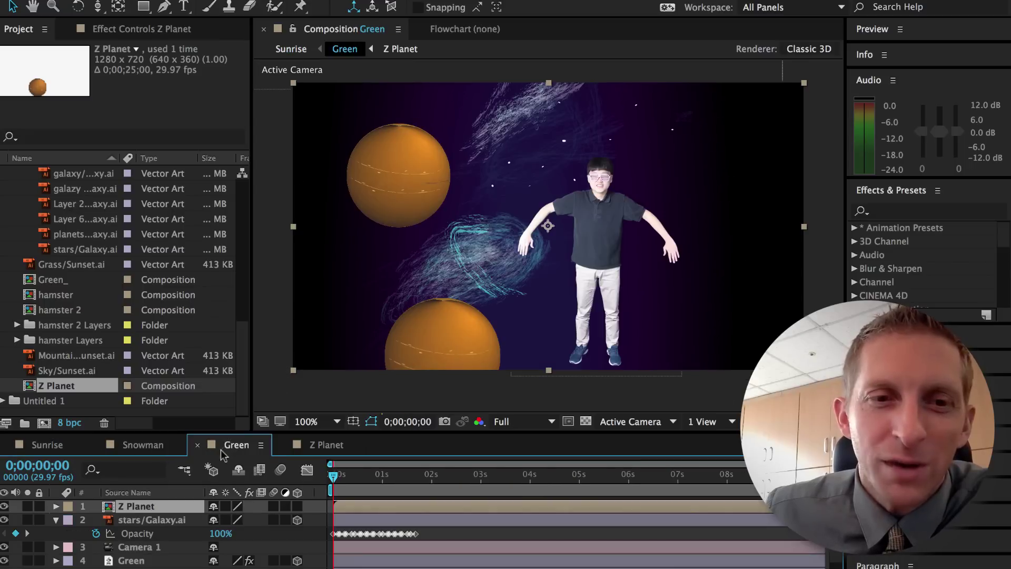
{"action": "left_click_drag", "start_coordinate": [332, 479], "coordinate": [662, 444]}
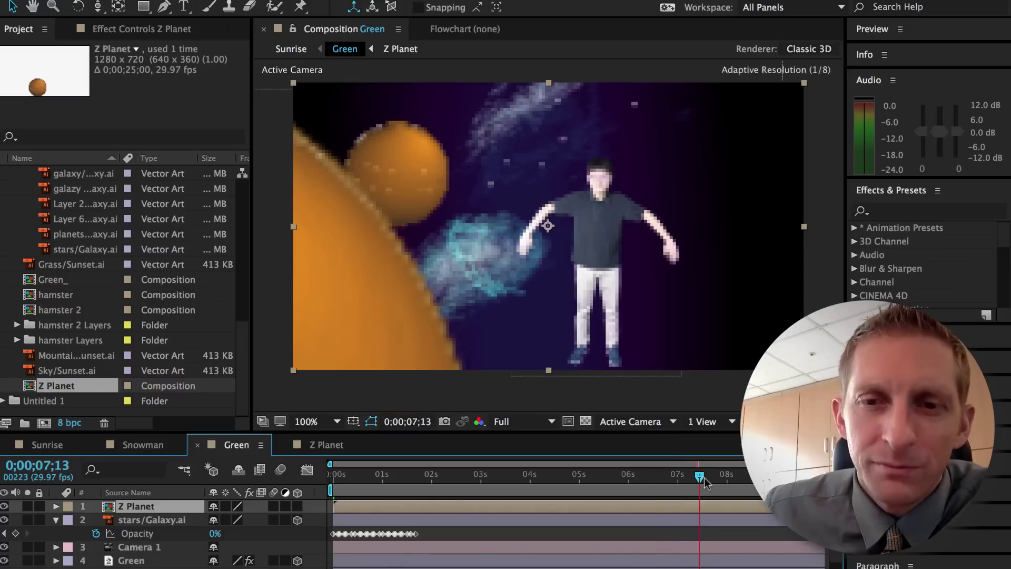
{"action": "left_click_drag", "start_coordinate": [705, 482], "coordinate": [654, 483]}
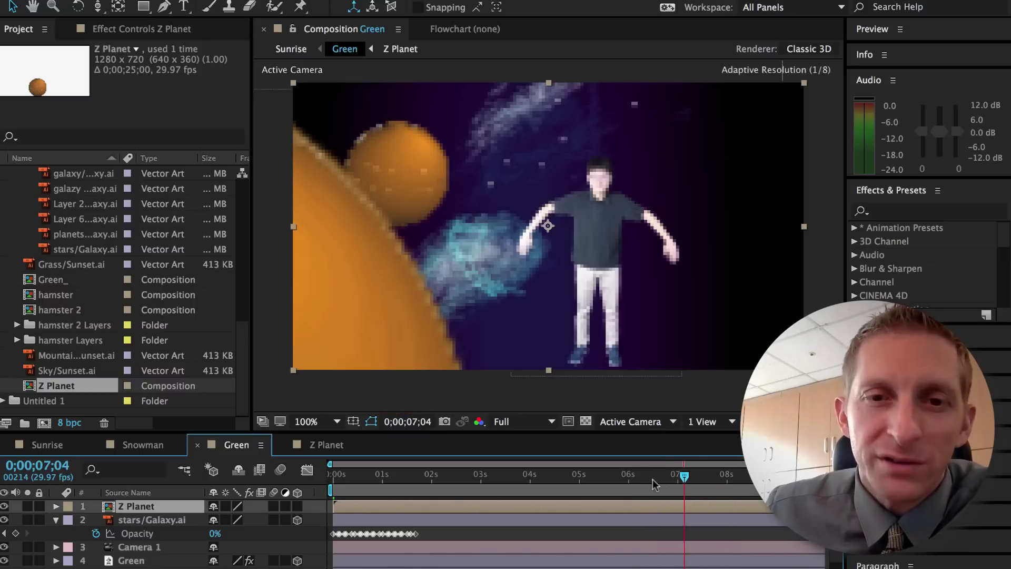
In Z Planet, dolly the camera further with Track Z Camera until the planet exits, then return to Green
{"action": "left_click", "coordinate": [321, 446]}
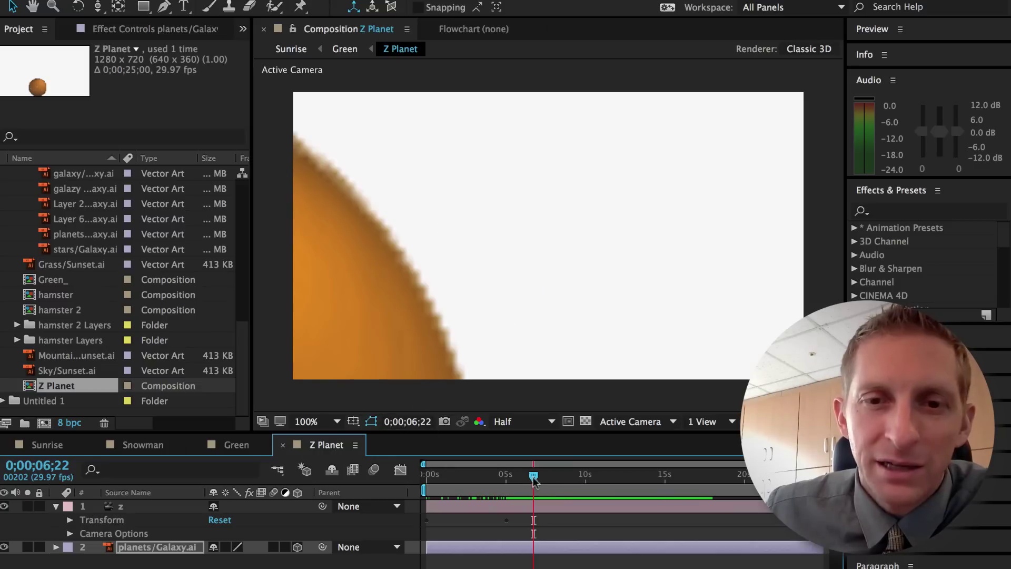
{"action": "mouse_move", "coordinate": [534, 476]}
{"action": "left_mouse_down"}
{"action": "mouse_move", "coordinate": [497, 478]}
{"action": "mouse_move", "coordinate": [530, 481]}
{"action": "left_mouse_up"}
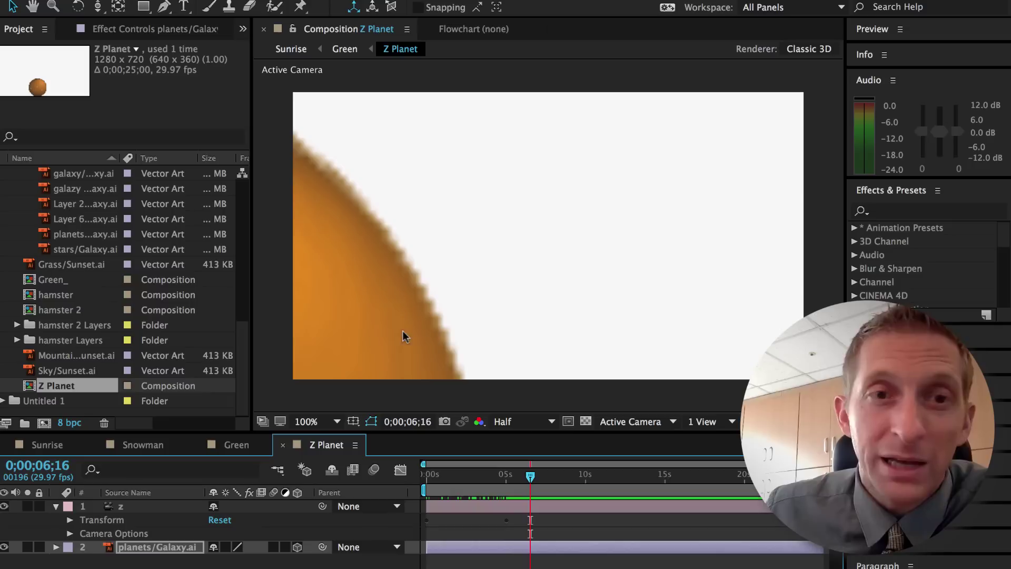
{"action": "left_click_drag", "start_coordinate": [98, 6], "coordinate": [148, 56]}
{"action": "left_click_drag", "start_coordinate": [382, 273], "coordinate": [429, 209]}
{"action": "mouse_move", "coordinate": [530, 480]}
{"action": "left_mouse_down"}
{"action": "mouse_move", "coordinate": [472, 480]}
{"action": "mouse_move", "coordinate": [545, 481]}
{"action": "left_mouse_up"}
{"action": "left_click", "coordinate": [236, 444]}
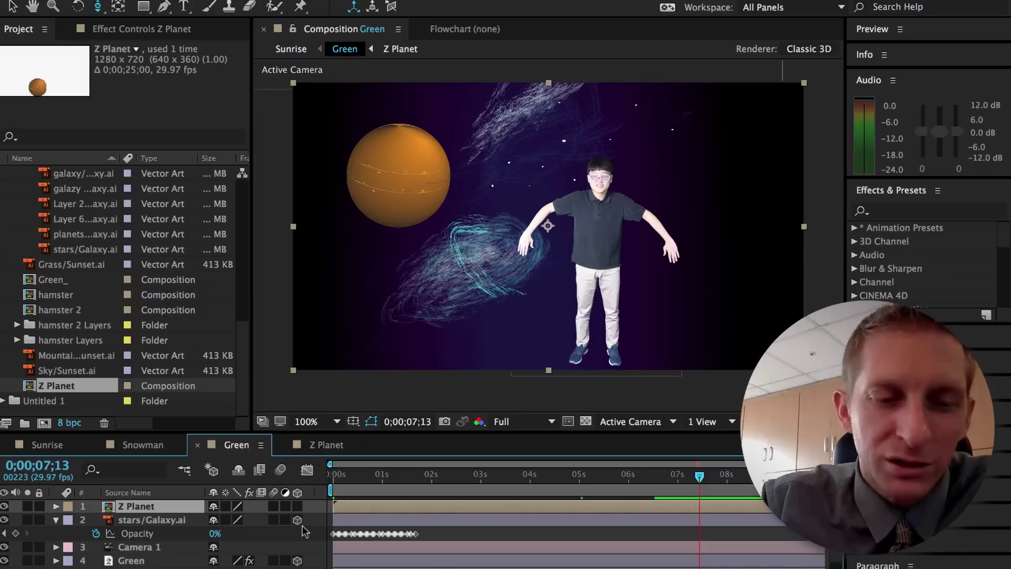
Create a Two-Node 50mm camera layer named 3D in the Green composition
{"action": "key", "text": "ctrl+alt+shift+c"}
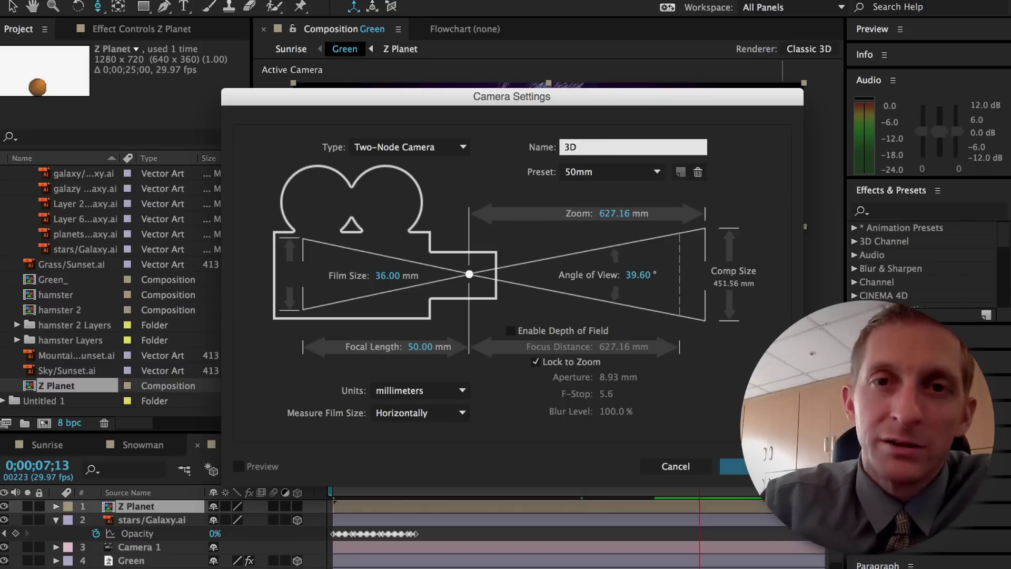
{"action": "key", "text": "Return"}
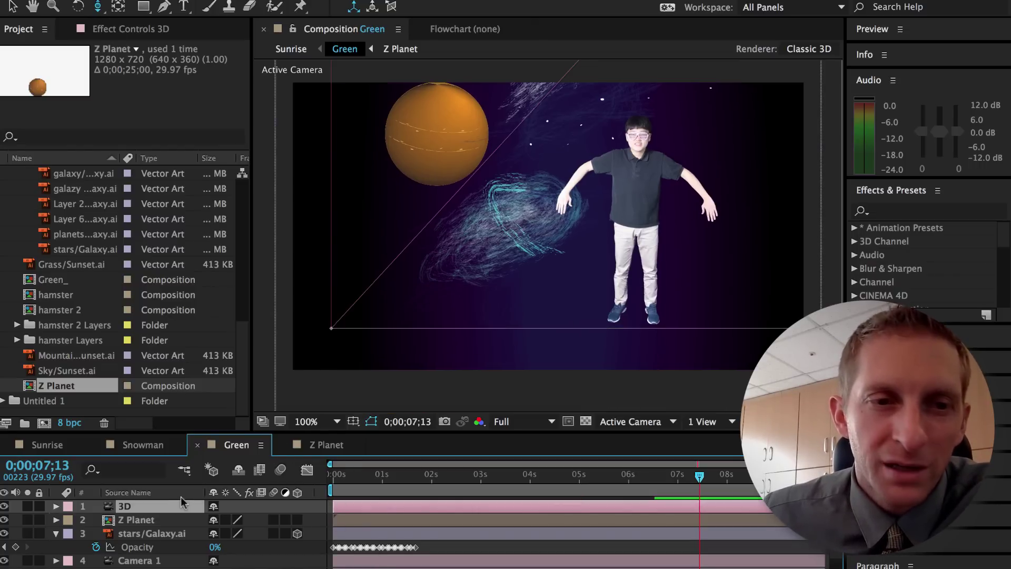
Keyframe the 3D camera's Point of Interest and Position (640,360,-1777.8) at the start, then go to 1;18
{"action": "left_click", "coordinate": [56, 506]}
{"action": "left_click", "coordinate": [70, 520]}
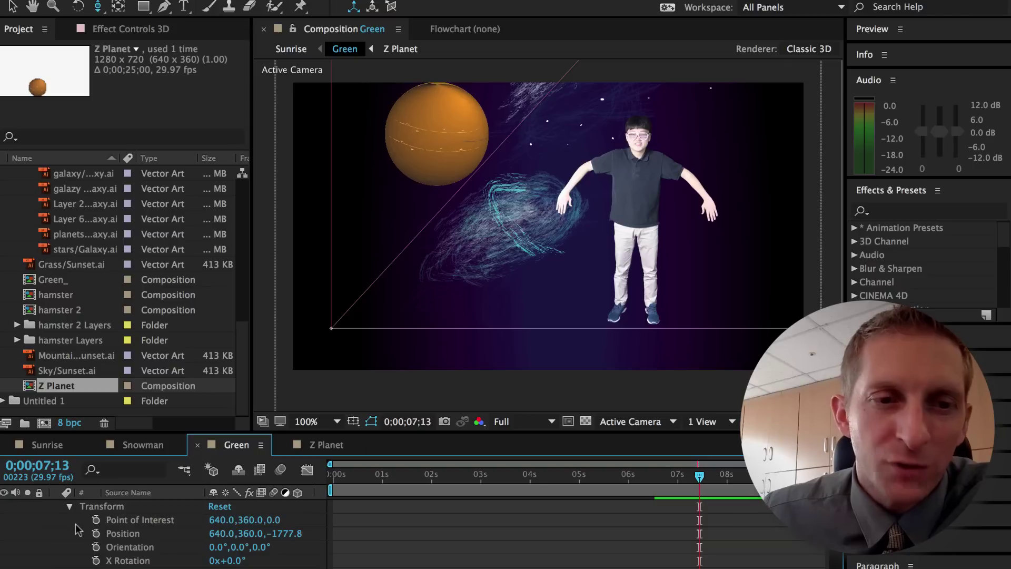
{"action": "left_click", "coordinate": [96, 521]}
{"action": "left_click", "coordinate": [95, 533]}
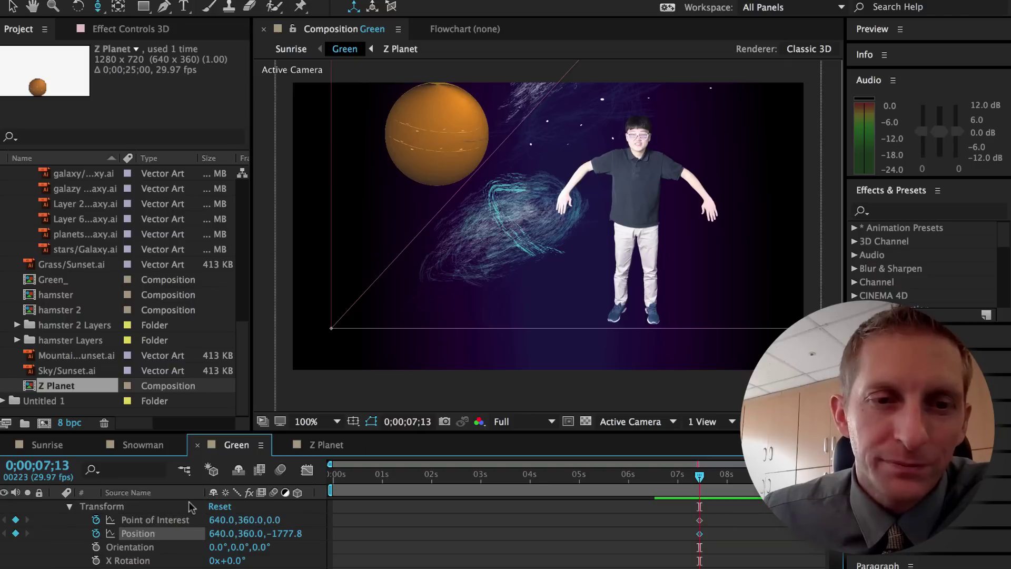
{"action": "left_click", "coordinate": [396, 475]}
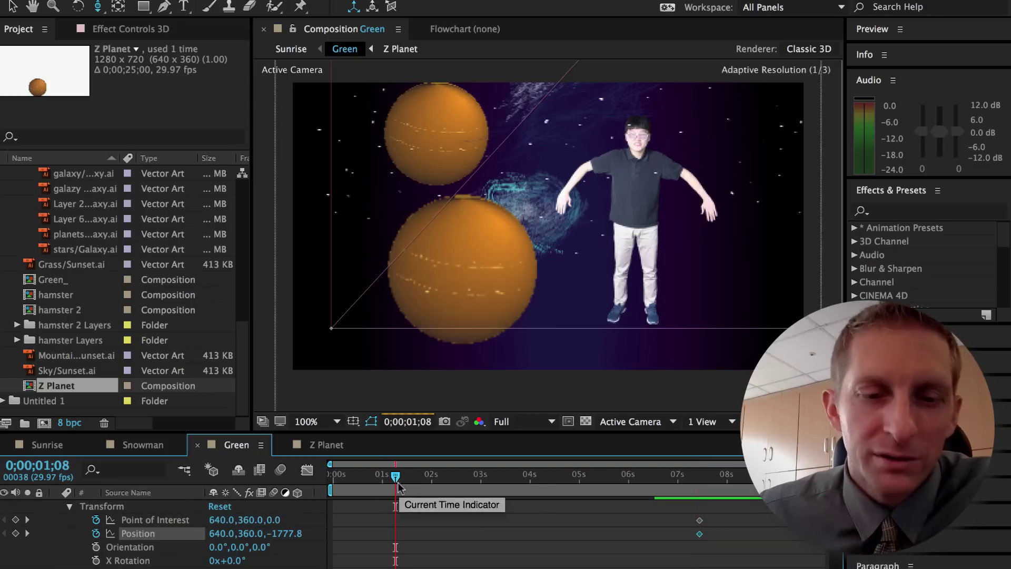
{"action": "key", "text": "ctrl+z"}
{"action": "key", "text": "ctrl+z"}
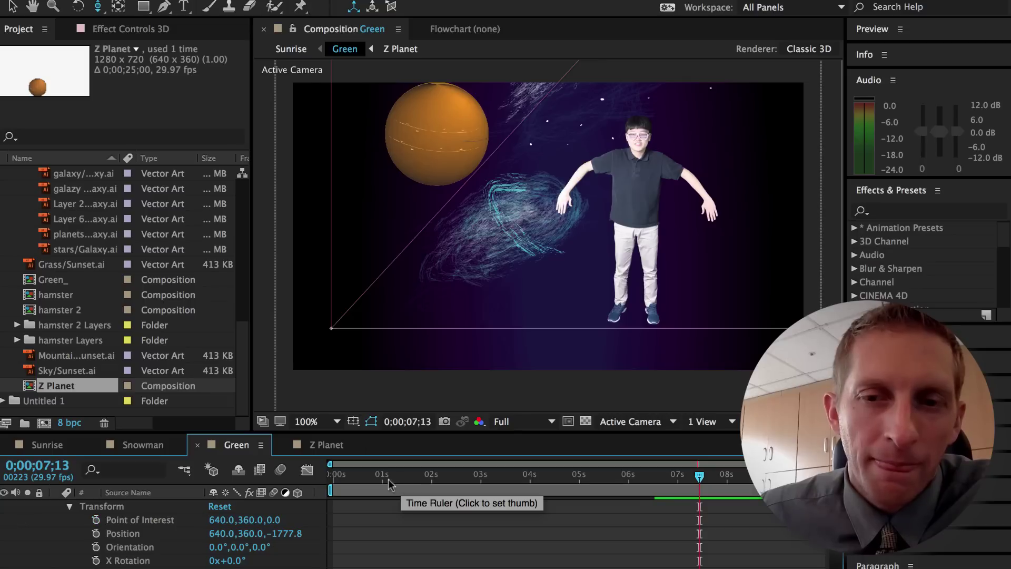
{"action": "left_click_drag", "start_coordinate": [391, 483], "coordinate": [333, 483]}
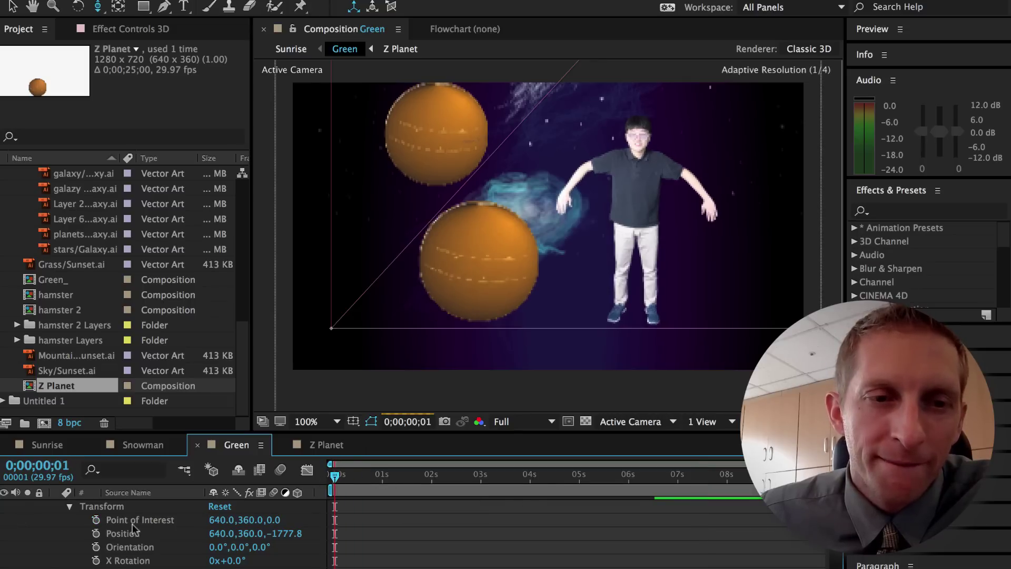
{"action": "left_click", "coordinate": [96, 520]}
{"action": "left_click", "coordinate": [96, 533]}
{"action": "left_click", "coordinate": [411, 478]}
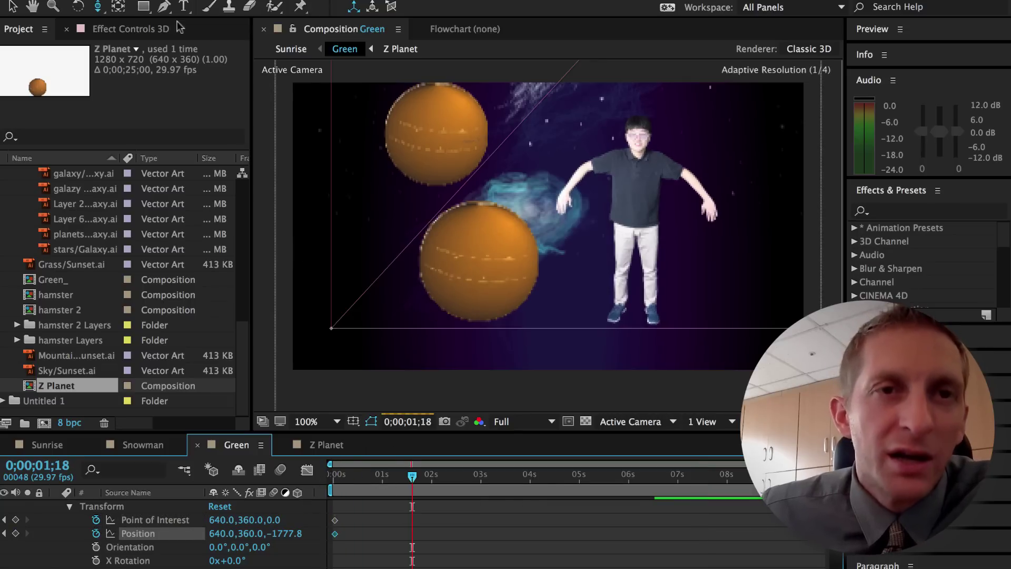
Orbit the 3D camera at 1;18 to a tilted view (Position 1233.4,-447.1) and preview from the start
{"action": "left_click_drag", "start_coordinate": [97, 7], "coordinate": [172, 27]}
{"action": "left_click_drag", "start_coordinate": [537, 193], "coordinate": [560, 179]}
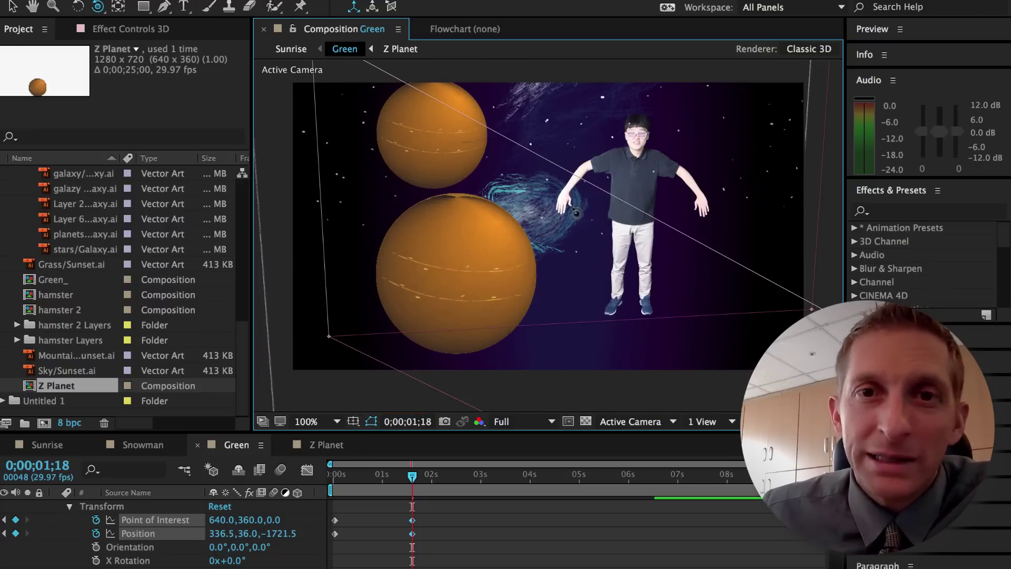
{"action": "left_click_drag", "start_coordinate": [625, 229], "coordinate": [572, 254]}
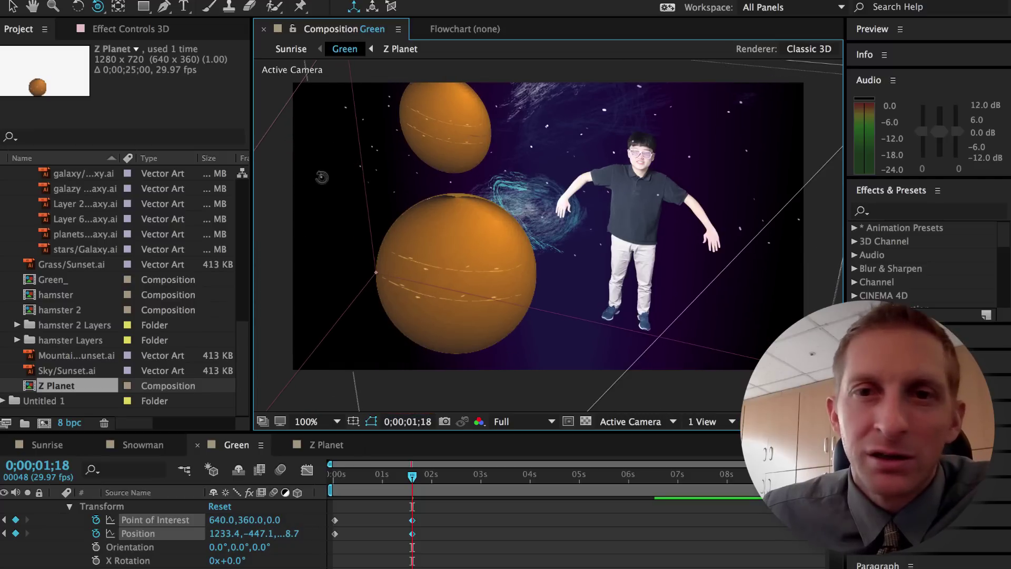
{"action": "left_click_drag", "start_coordinate": [411, 480], "coordinate": [370, 453]}
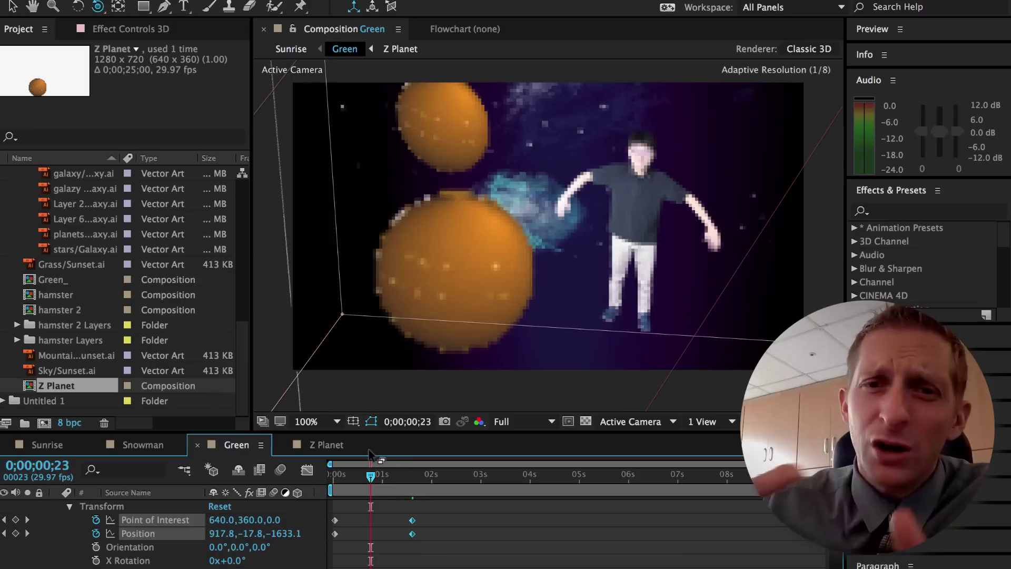